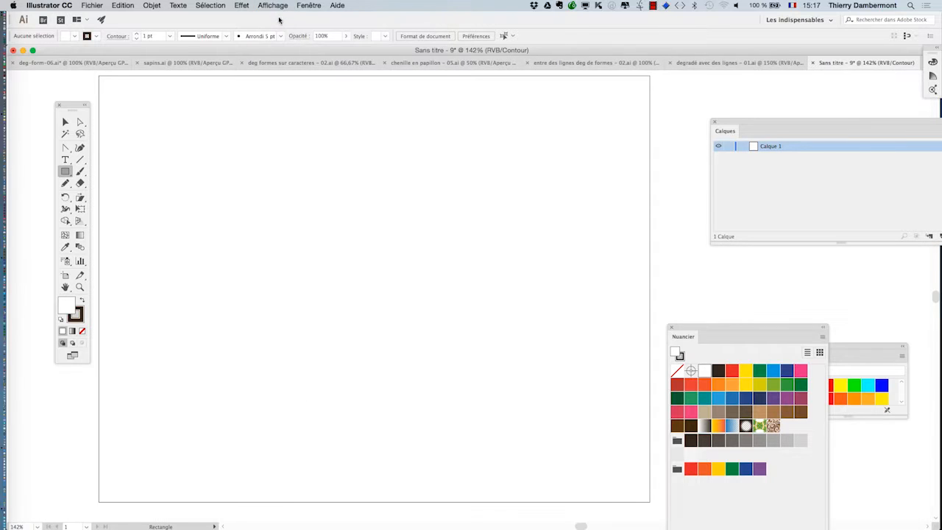
- Switch the document to preview mode and draw a rectangle about 110 × 72.5 mm in the artboard's lower-left area
left_click(272, 6)
left_click(274, 17)
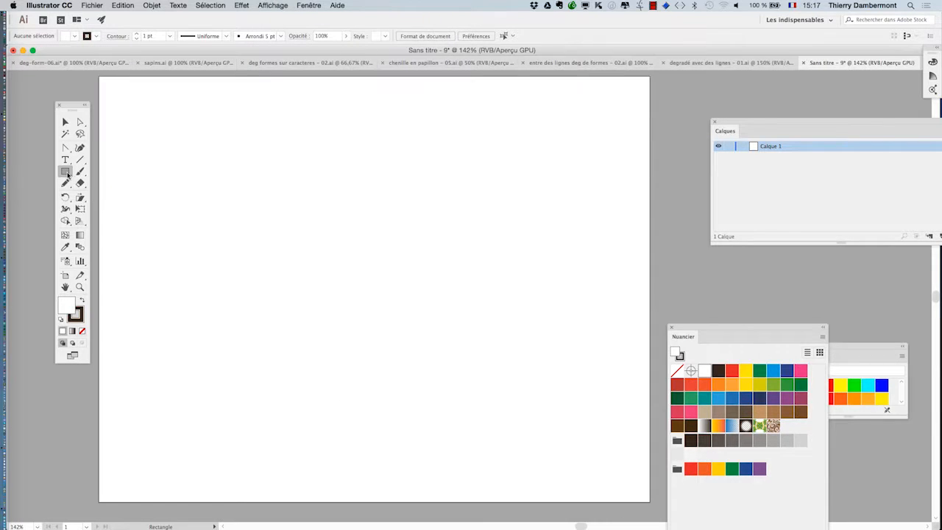
left_click_drag(121, 443, 338, 299)
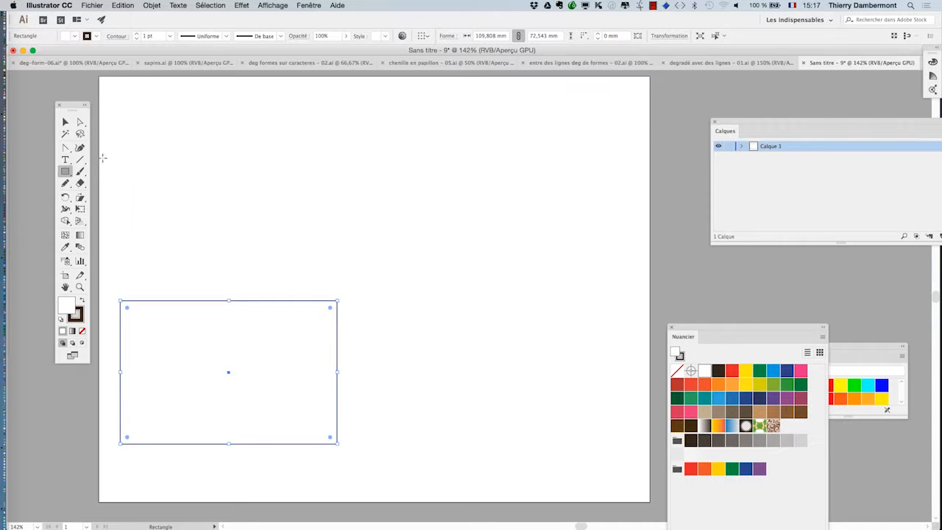
left_click_drag(72, 112, 42, 139)
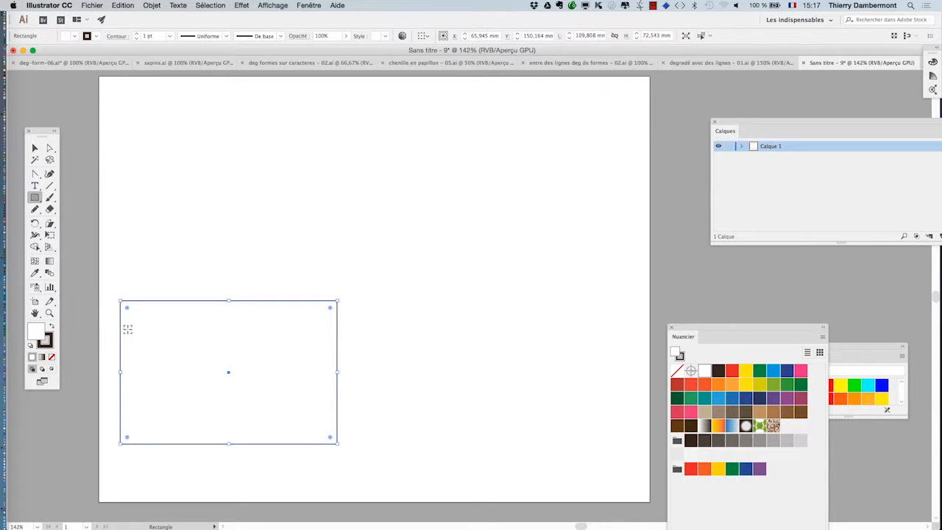
- Draw a freehand wavy line about 131 mm long across the whole rectangle with the Pencil tool and remove its fill
scroll(126, 331, "up", 1)
scroll(141, 337, "up", 2)
left_click_drag(189, 313, 198, 221)
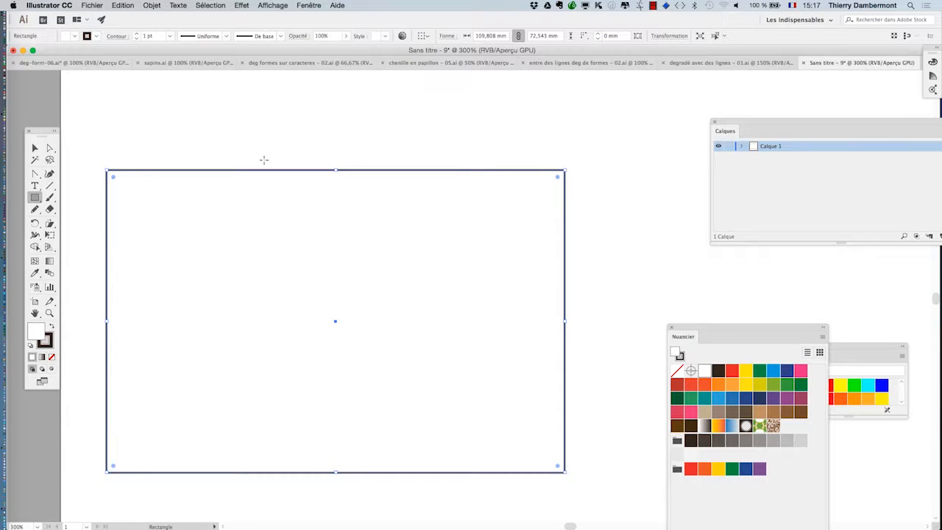
left_click(35, 210)
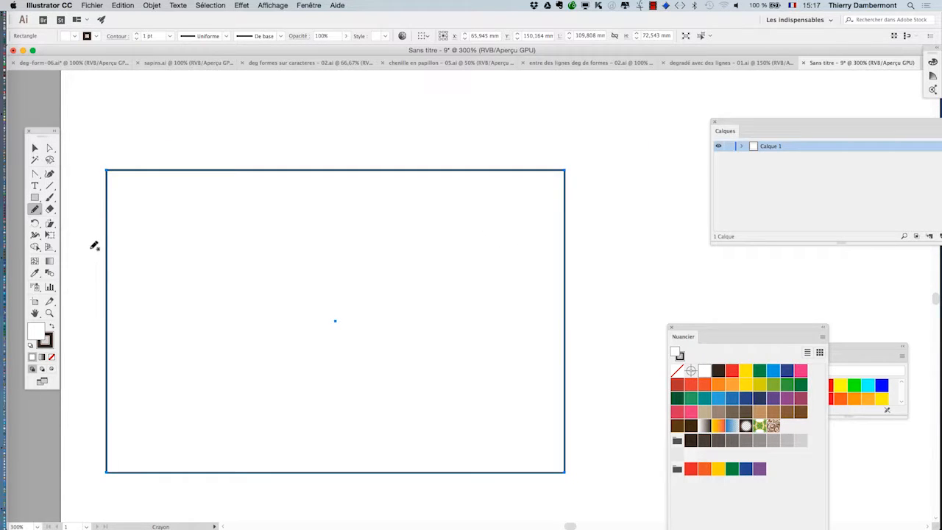
mouse_move(95, 246)
left_mouse_down()
mouse_move(158, 221)
mouse_move(310, 274)
mouse_move(401, 238)
mouse_move(524, 245)
mouse_move(639, 297)
left_mouse_up()
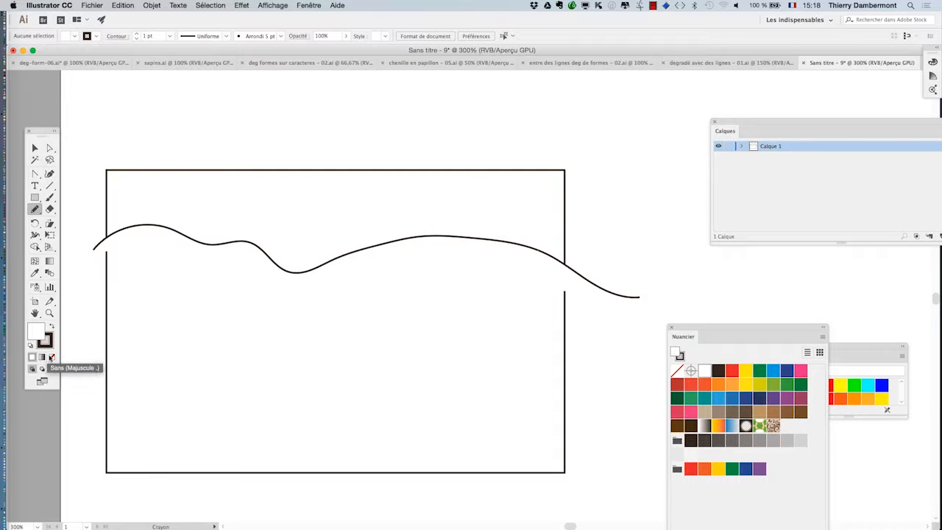
left_click(51, 358)
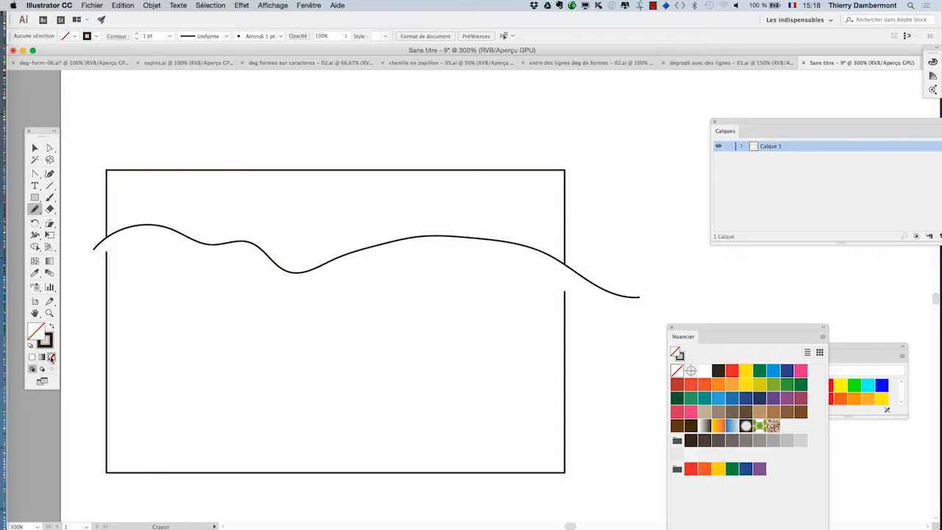
left_click(105, 238, "super")
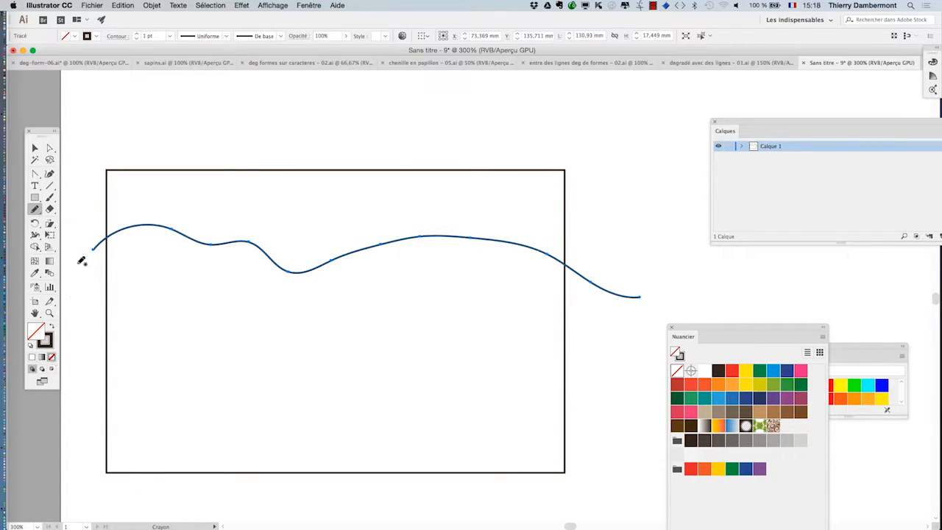
- Display the transparency grid behind the rectangle and the wavy line, with nothing left selected
left_click(35, 148)
left_click(124, 316)
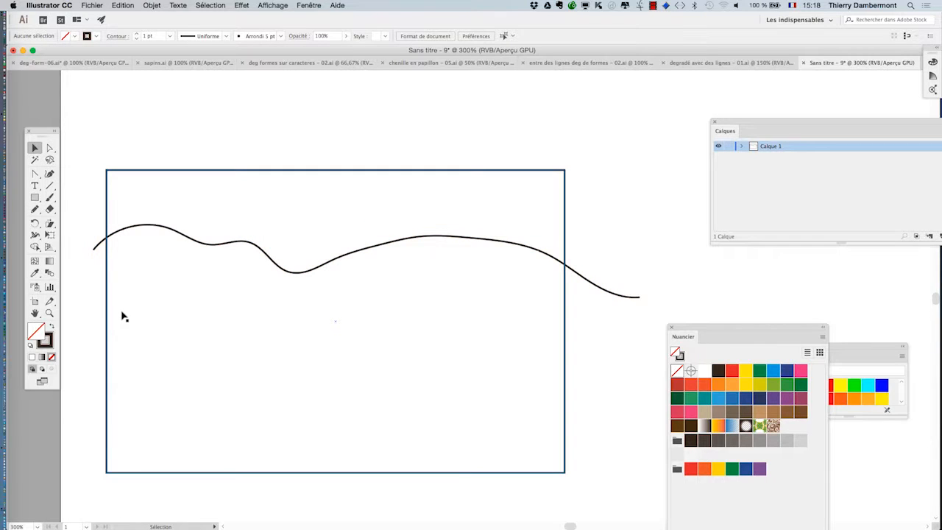
left_click(610, 287)
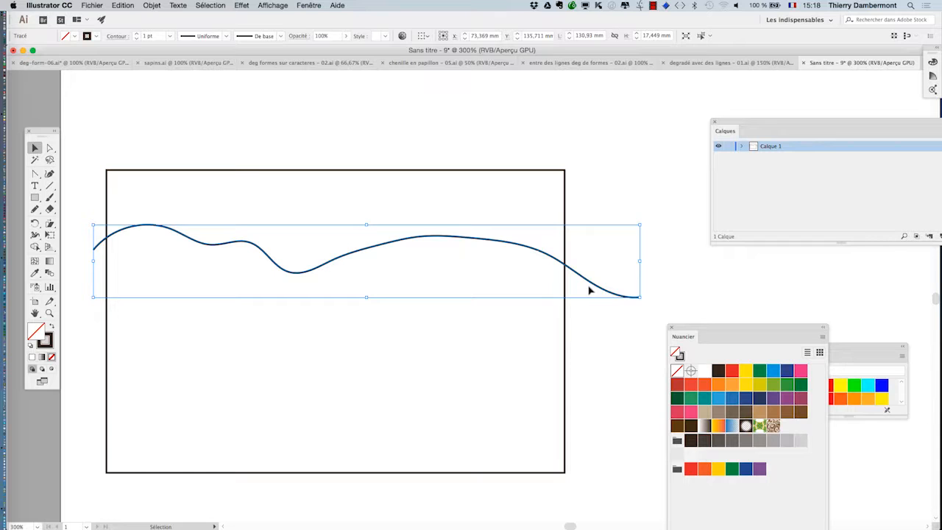
left_click(272, 5)
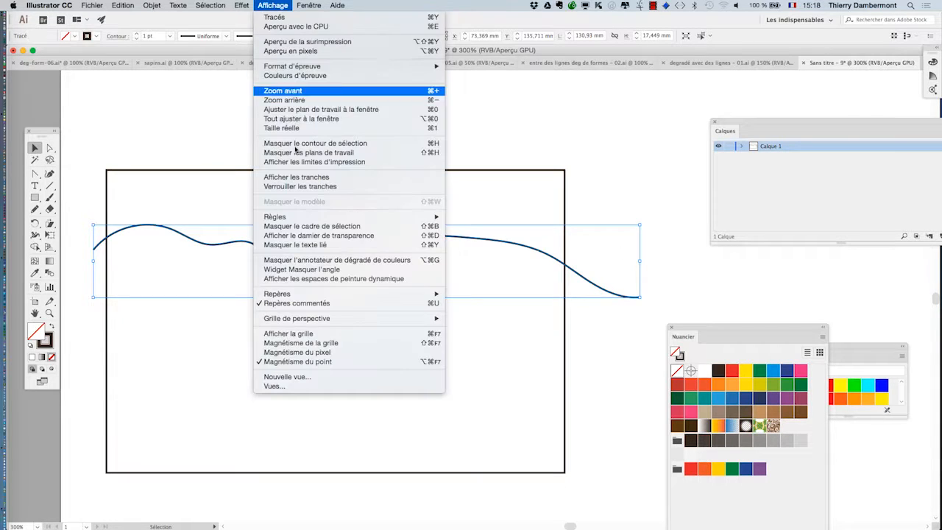
left_click(324, 233)
left_click(645, 365)
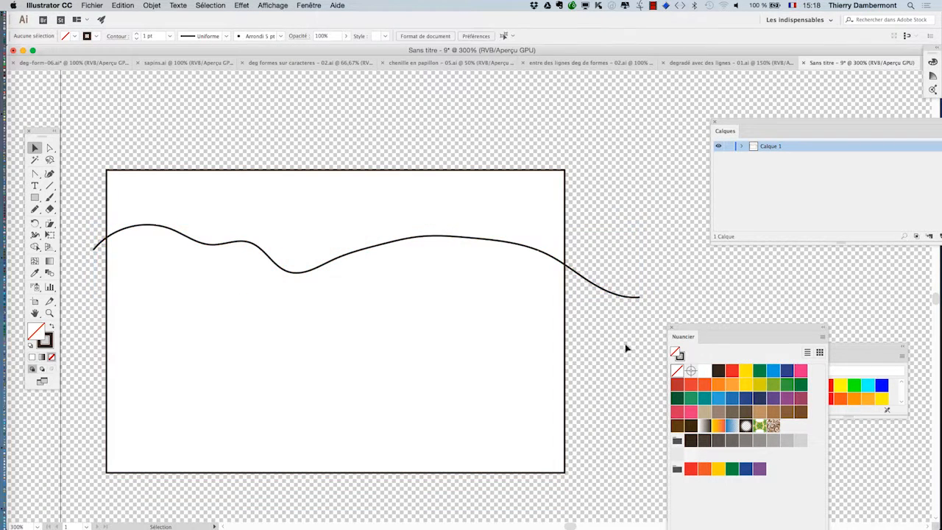
- Split the rectangle along the wavy line with the path command Diviser les objets inférieurs (Divide Objects Below)
left_click(600, 289)
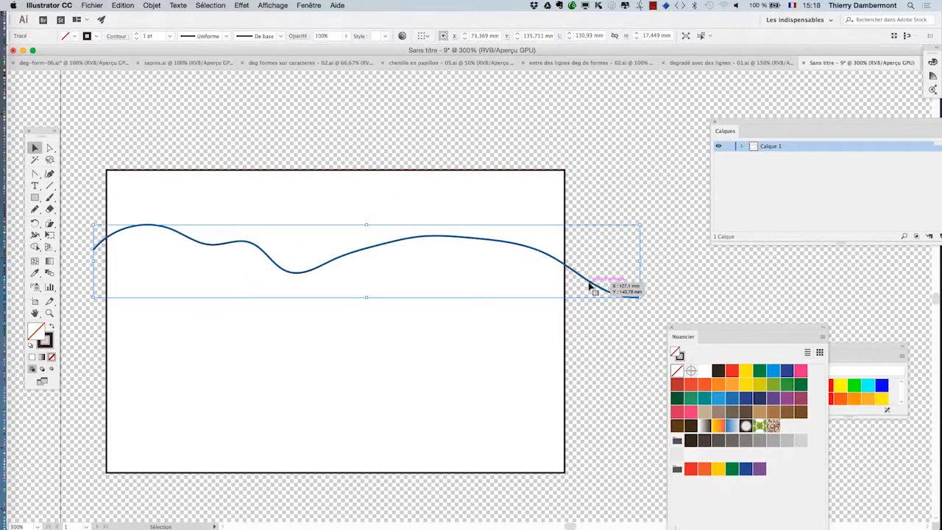
left_click(610, 339)
left_click(606, 290)
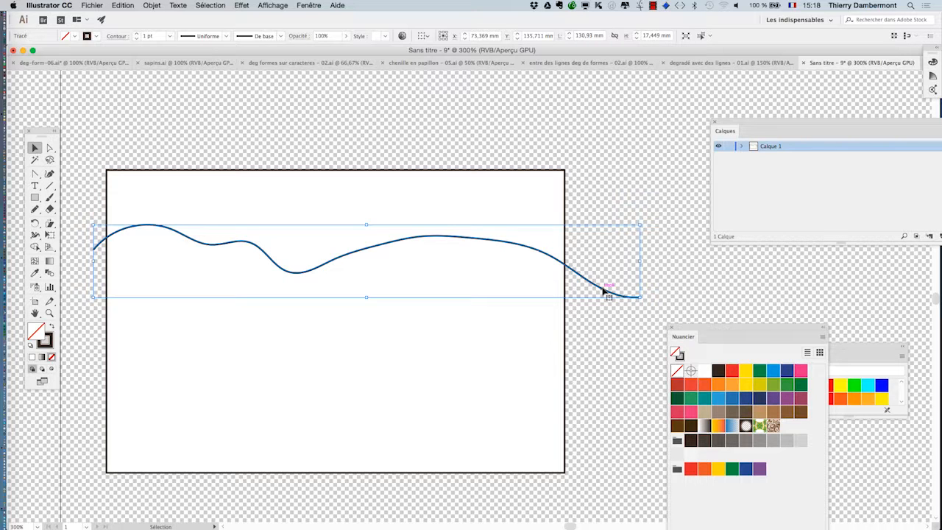
left_click(151, 5)
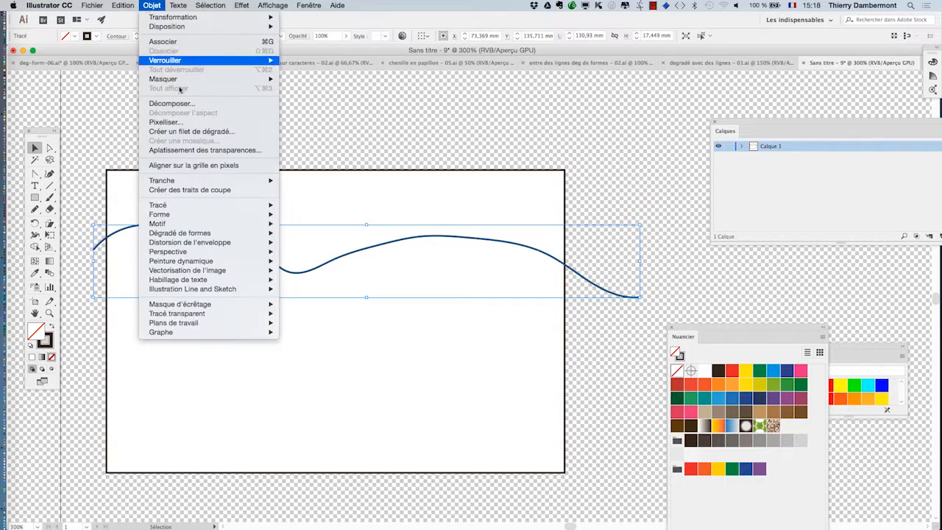
mouse_move(178, 204)
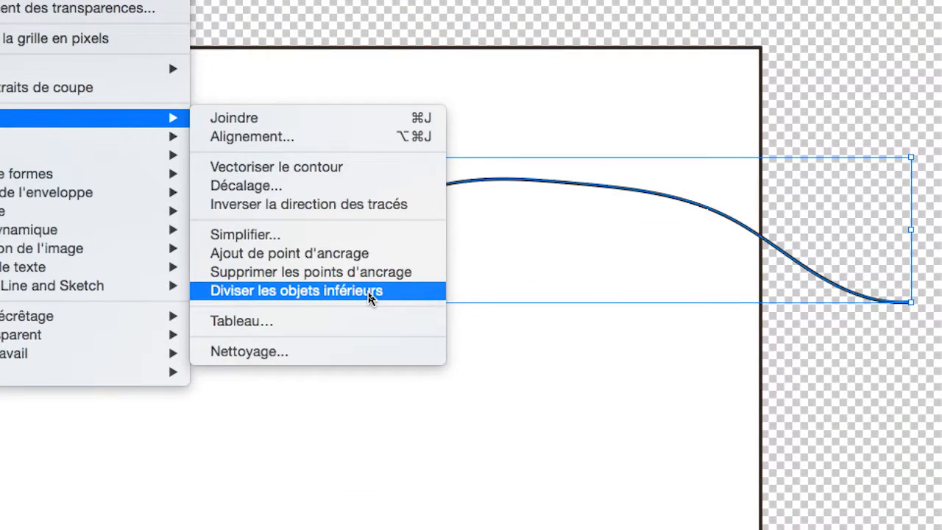
left_click(237, 291)
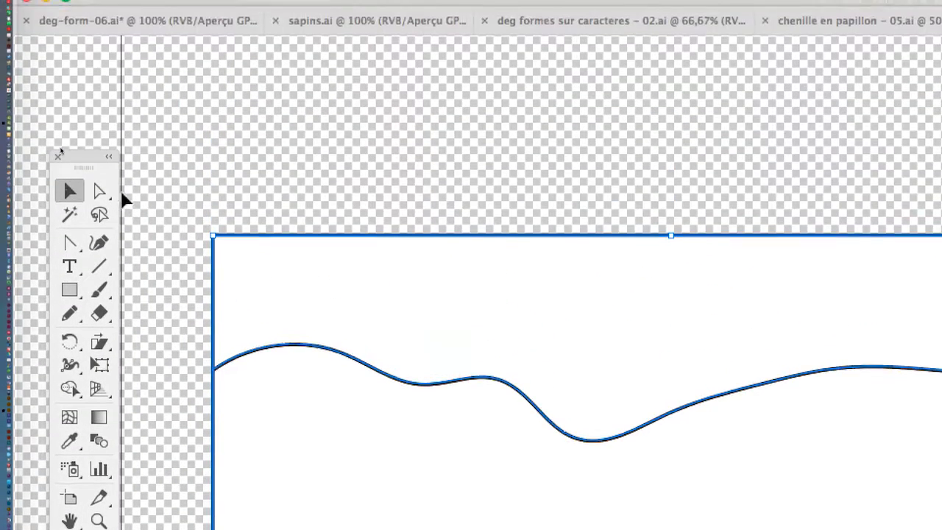
- Separate and delete the piece above the wavy cut, and hide the transparency grid
left_click_drag(101, 192, 188, 147)
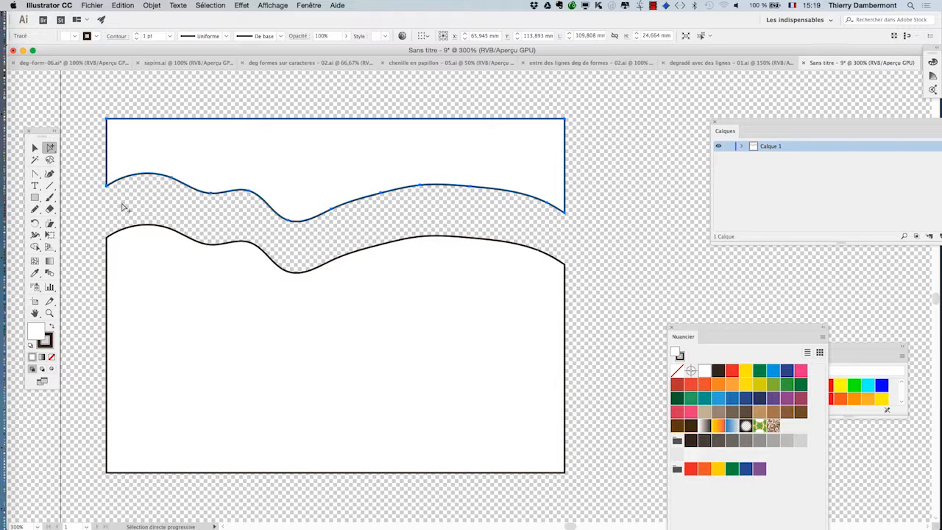
key("Delete")
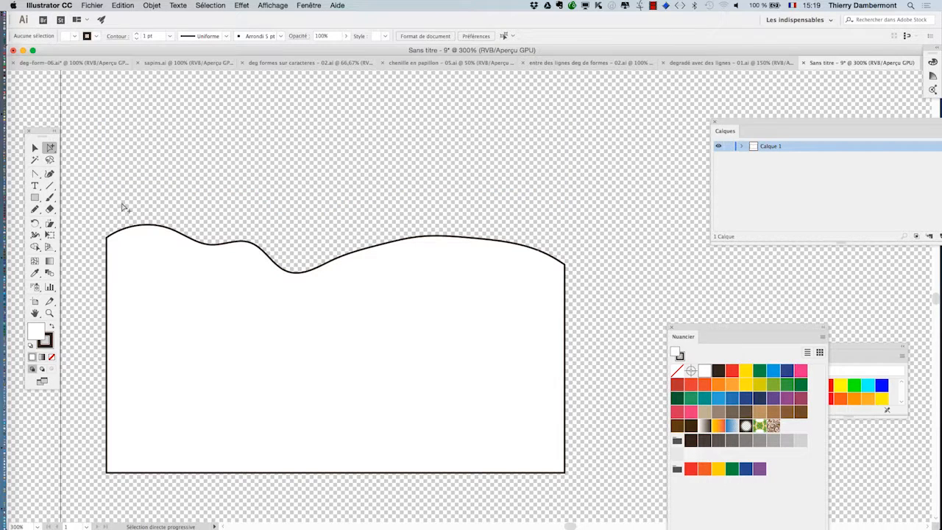
left_click(286, 3)
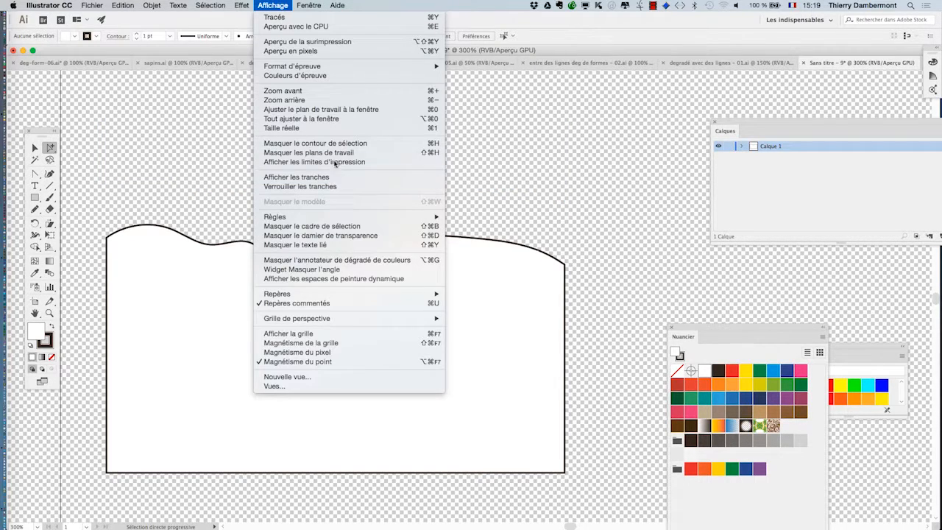
left_click(358, 237)
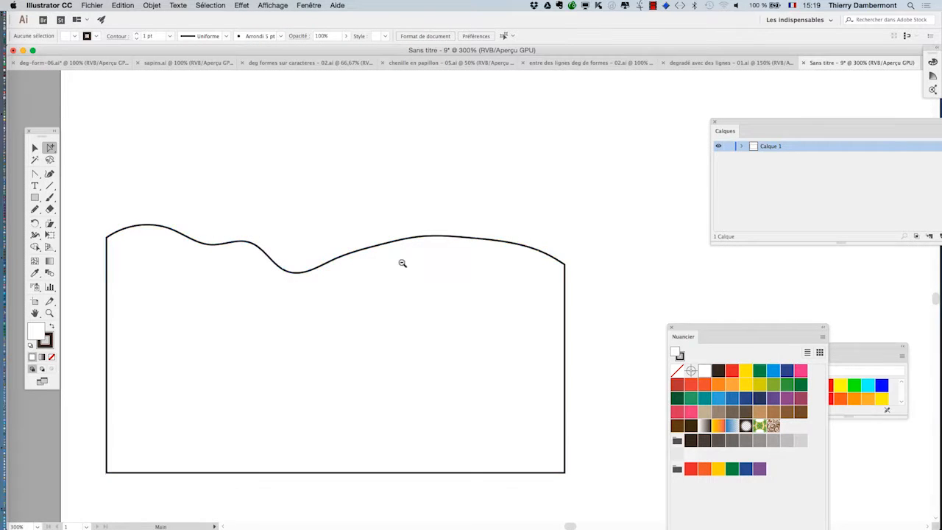
- Fill the remaining wavy-topped shape with the lightest gray swatch and deselect it
left_click(392, 245)
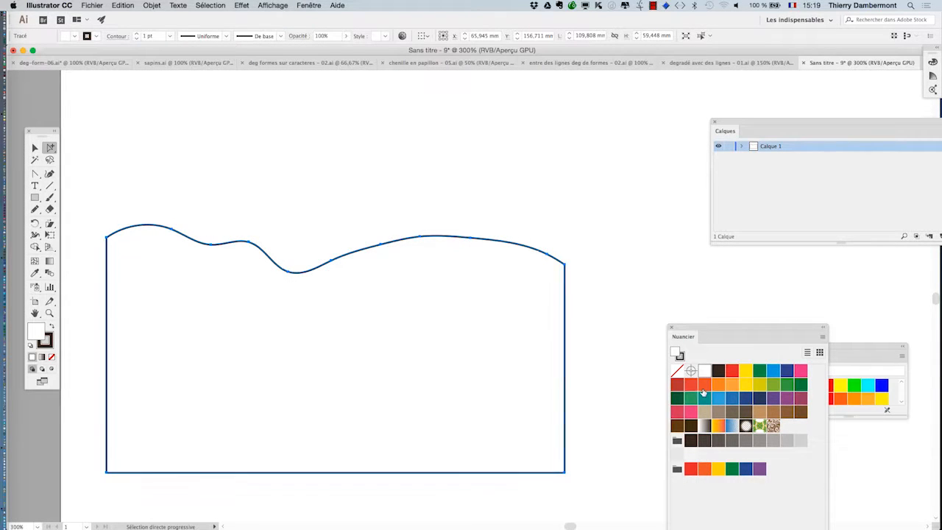
left_click(798, 441)
left_click(618, 374)
- Draw a square about 93 mm wide on the empty area to the right of the wavy-topped shape
left_click(617, 374, "alt+super")
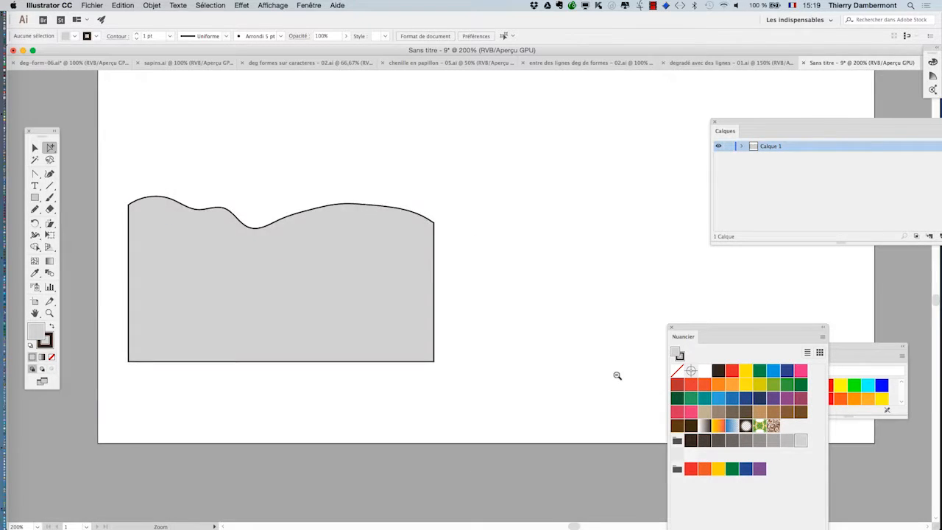
left_click(618, 374, "alt+super")
left_click_drag(441, 235, 481, 314)
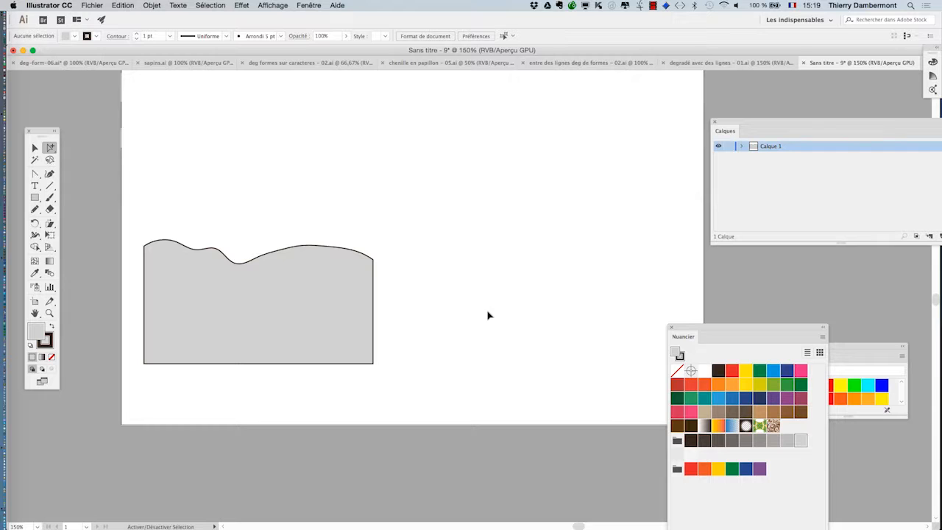
left_click_drag(42, 131, 86, 102)
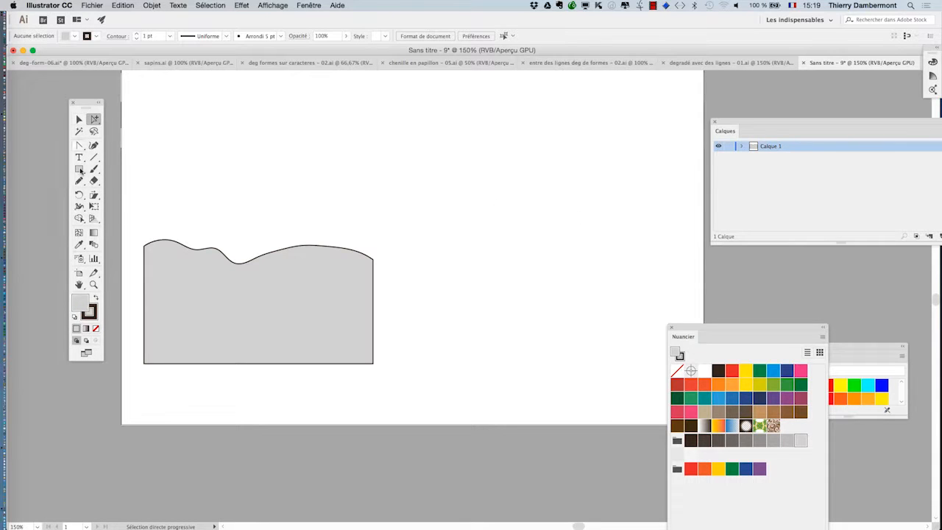
left_click(79, 169)
left_click_drag(459, 152, 653, 345)
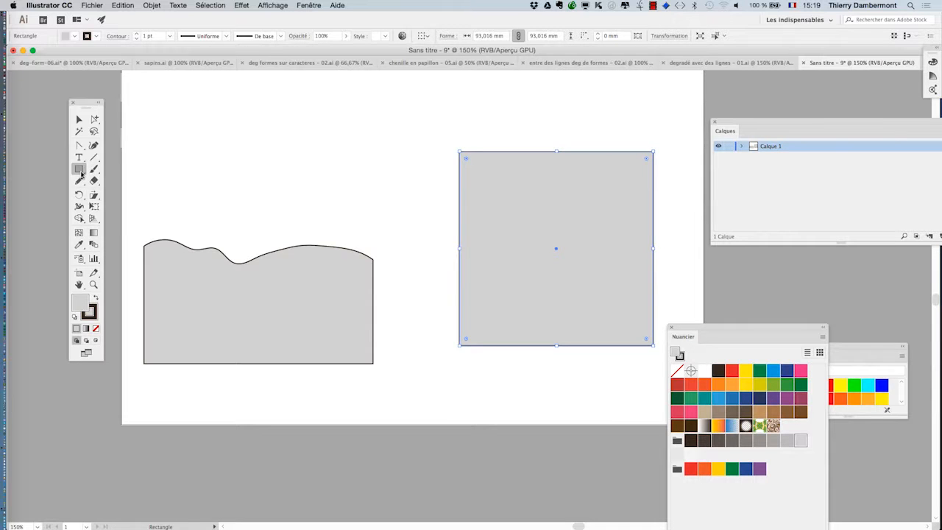
- Place a yellow-filled circle about 64 mm in diameter over the square's upper-left corner, slightly overhanging its edges
left_click_drag(81, 171, 127, 193)
left_click_drag(442, 125, 574, 237)
left_click(81, 120)
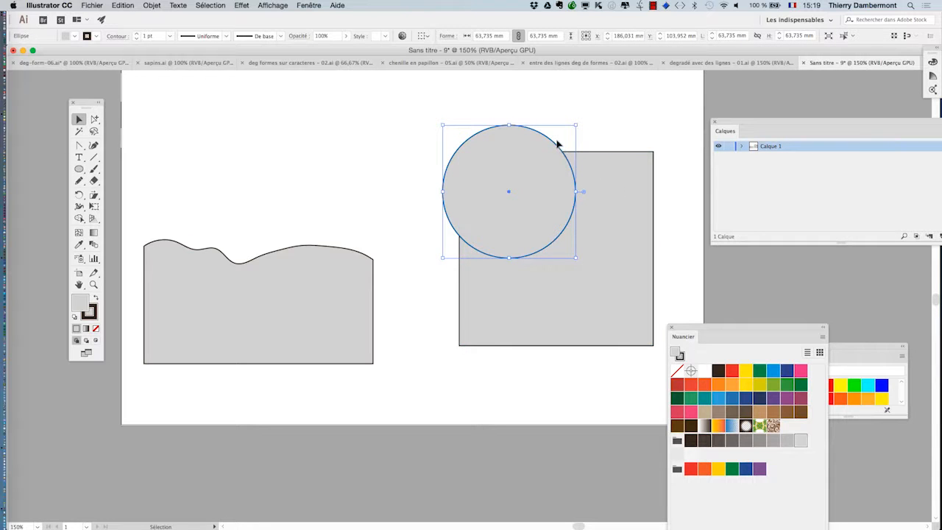
left_click_drag(551, 147, 563, 161)
left_click(746, 370)
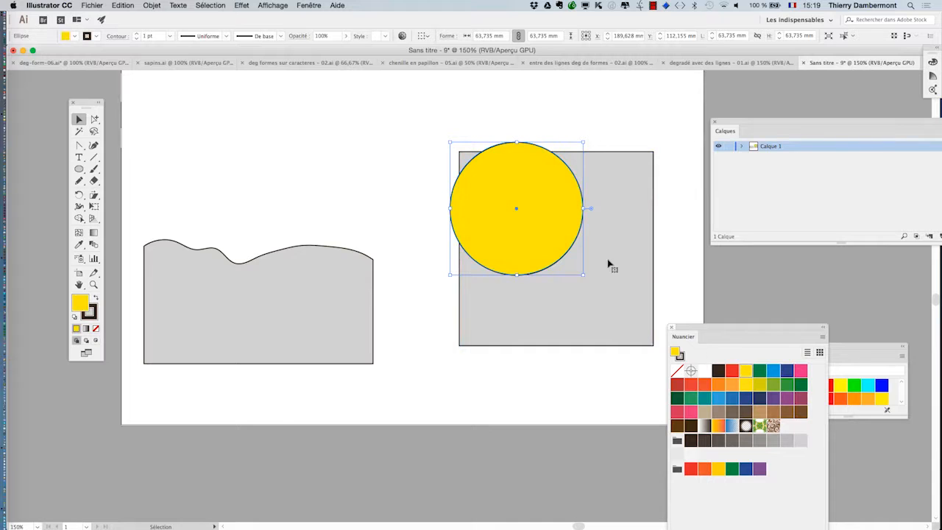
left_click(573, 95)
- Cut the square with the yellow circle using the path command Diviser les objets inférieurs (Divide Objects Below)
left_click(538, 148)
left_click(152, 5)
mouse_move(178, 206)
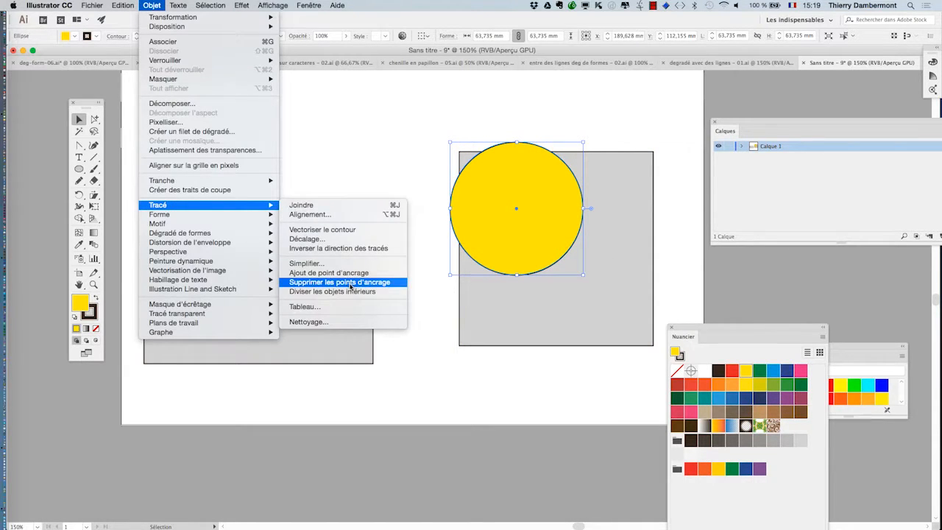
left_click(352, 291)
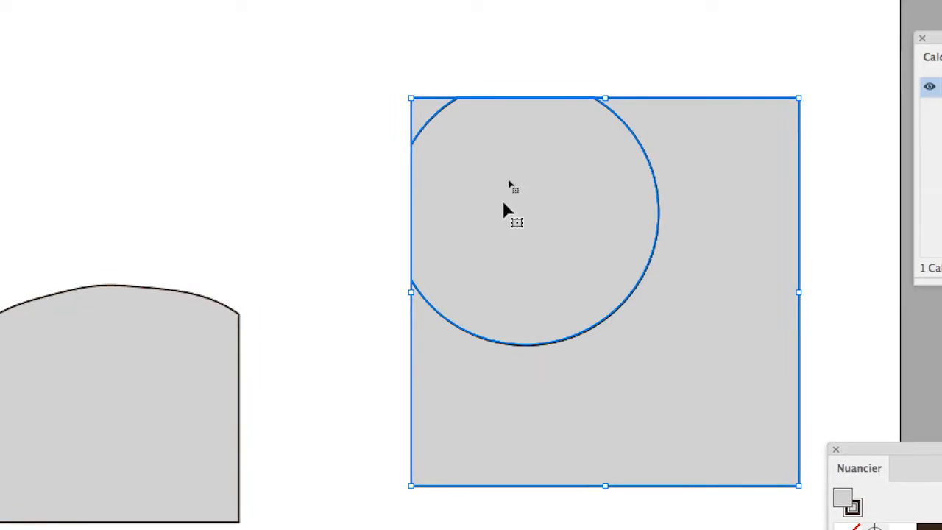
- Move the circular cut-out piece away from the square and delete it
left_click(502, 153)
left_click(516, 235)
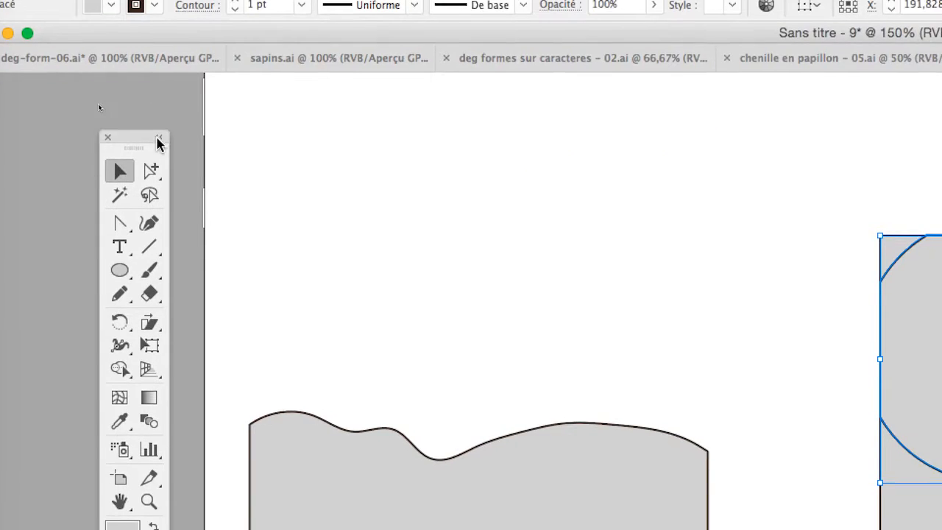
left_click(189, 191)
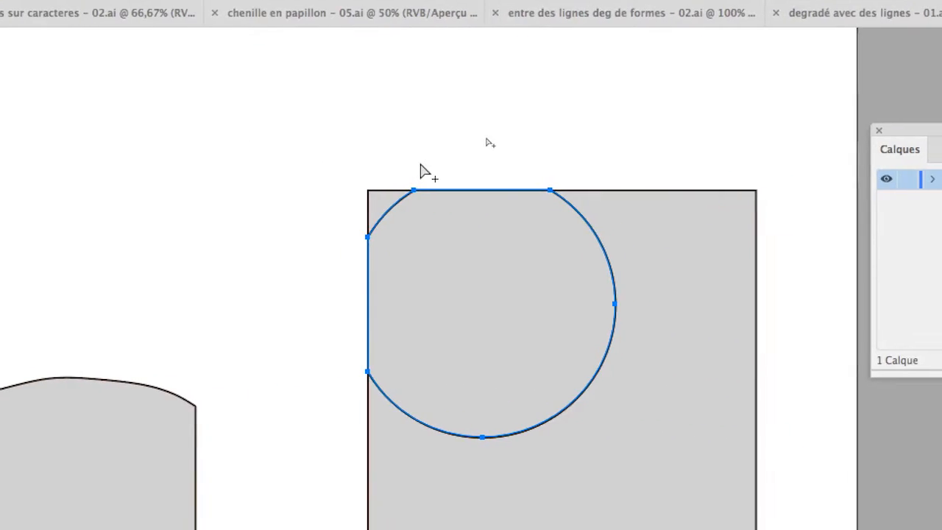
left_click_drag(424, 232, 557, 142)
left_click_drag(472, 163, 17, 197)
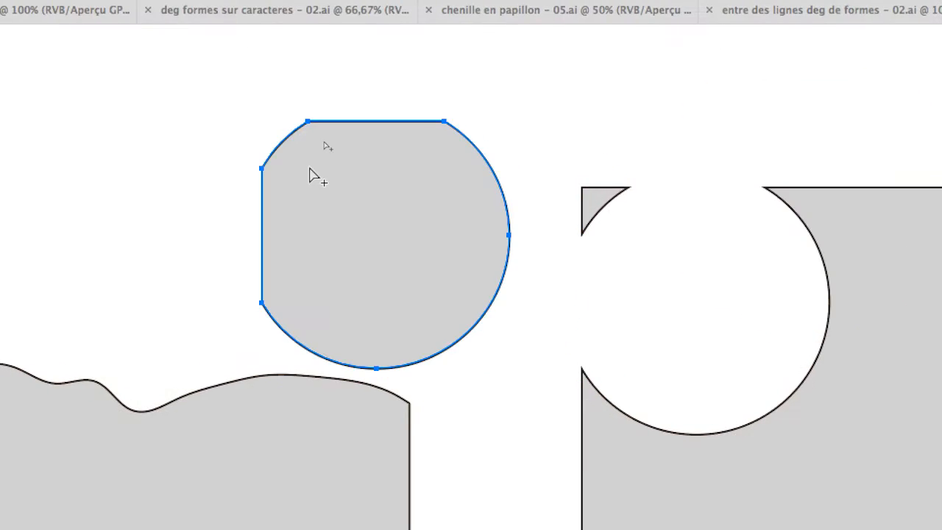
key("Delete")
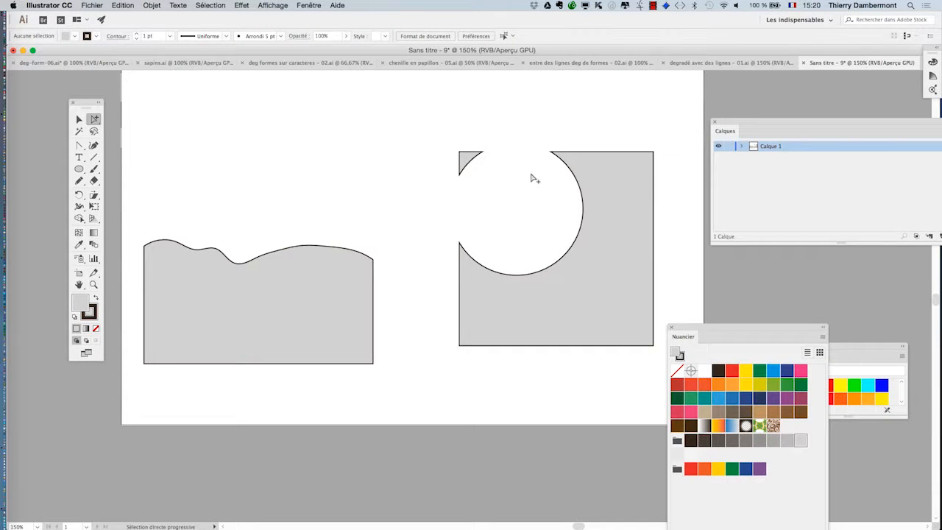
- Delete all the remaining pieces of the divided square
left_click_drag(441, 122, 662, 373)
key("Delete")
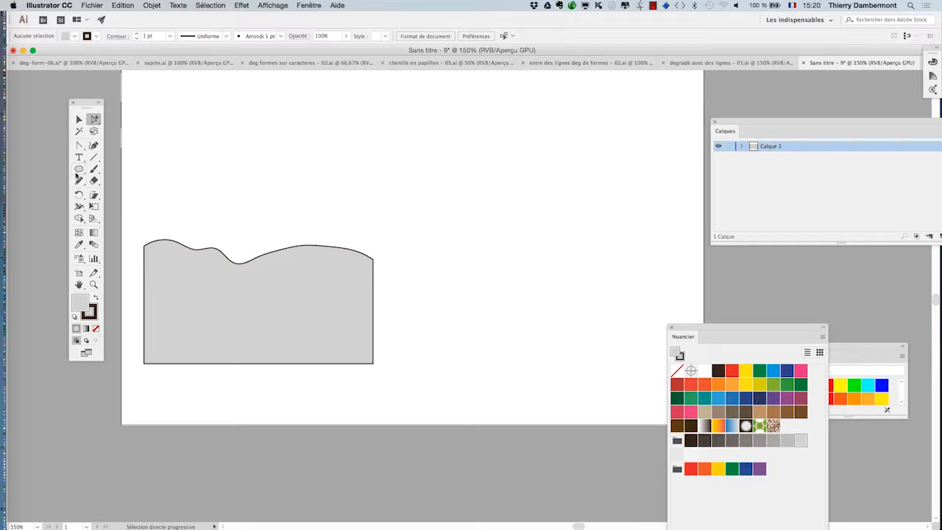
- Draw a rectangle about 100 by 96 mm on the empty area beside the wavy-topped shape
left_click_drag(77, 176, 107, 170)
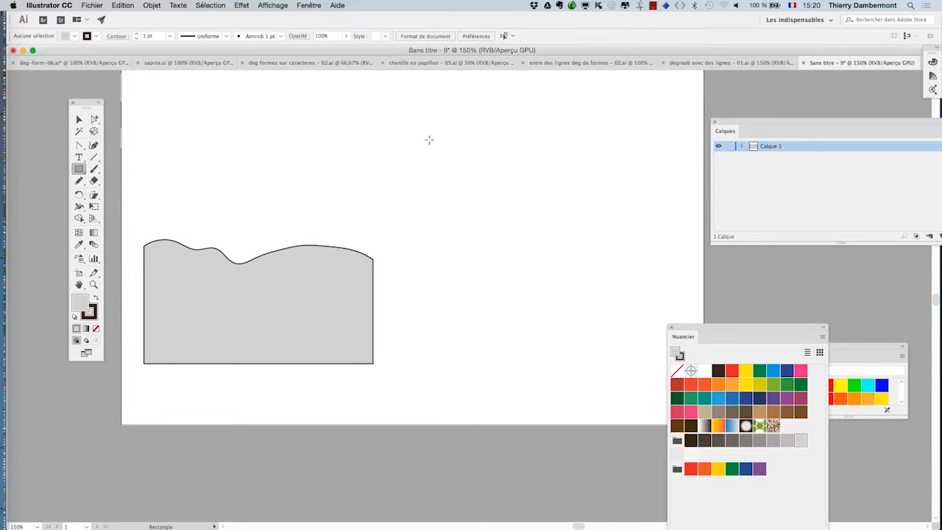
mouse_move(429, 140)
left_mouse_down()
mouse_move(616, 316)
mouse_move(629, 307)
mouse_move(637, 341)
left_mouse_up()
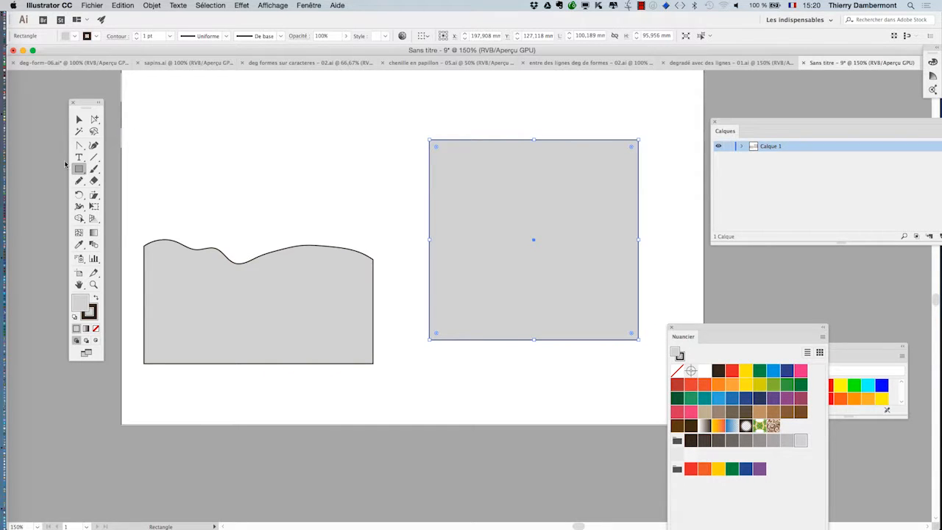
- Draw two overlapping circles, one over the square's upper-left corner and one about 61 mm across near its centre, and select both
left_click_drag(78, 170, 129, 204)
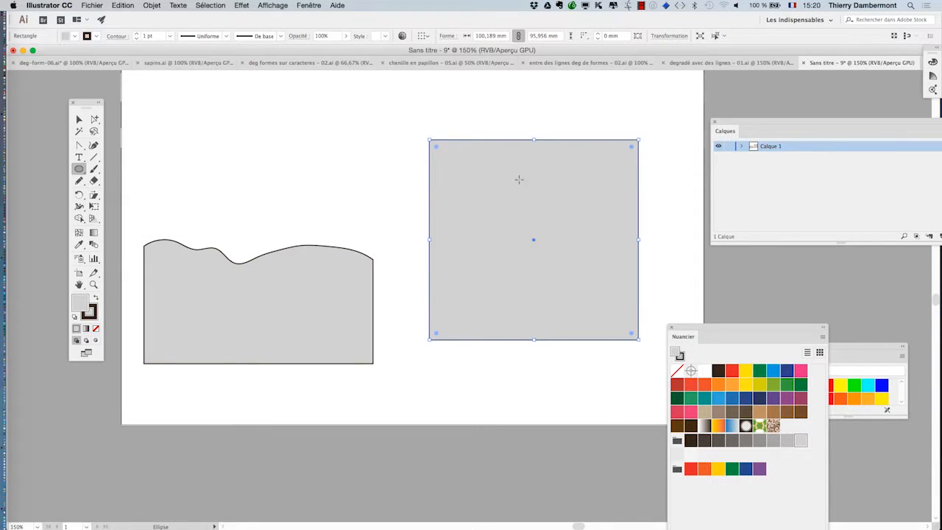
mouse_move(400, 112)
left_mouse_down()
mouse_move(512, 221)
mouse_move(508, 200)
mouse_move(585, 312)
left_mouse_up()
left_click(81, 120)
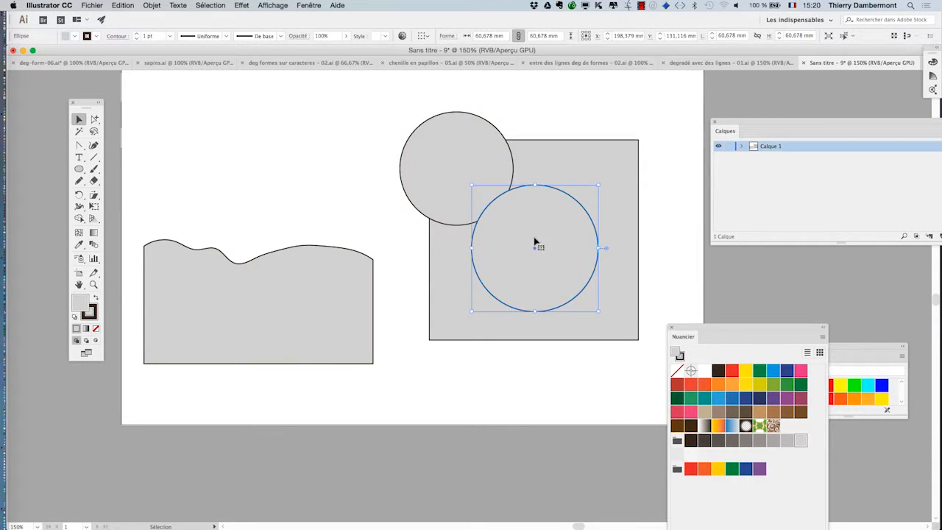
left_click_drag(535, 242, 526, 233)
left_click(447, 187, "shift")
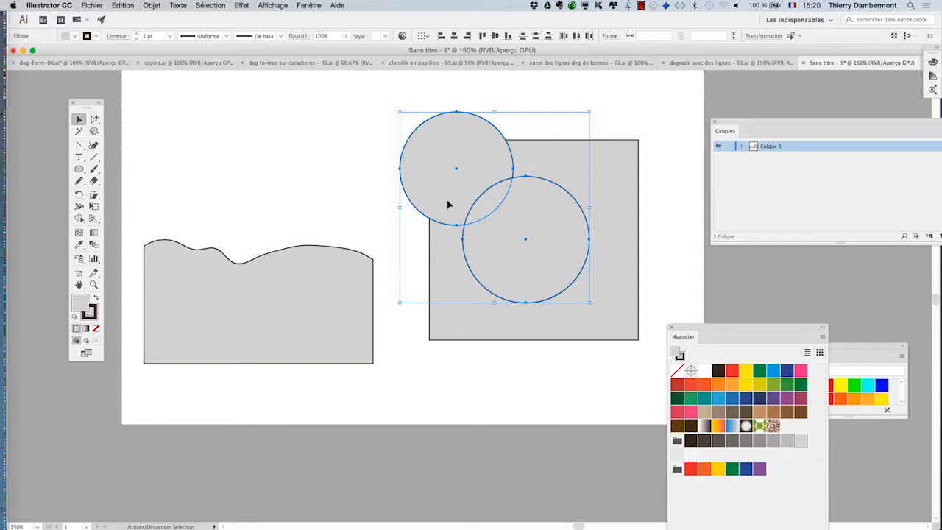
- Try to cut the square with both selected circles using Diviser les objets inférieurs (Divide Objects Below)
left_click(151, 5)
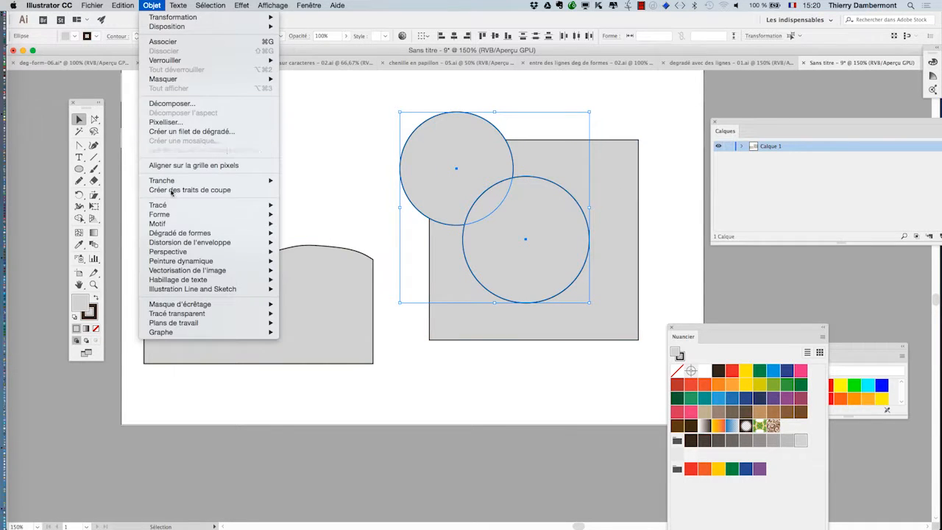
mouse_move(169, 205)
left_click(338, 293)
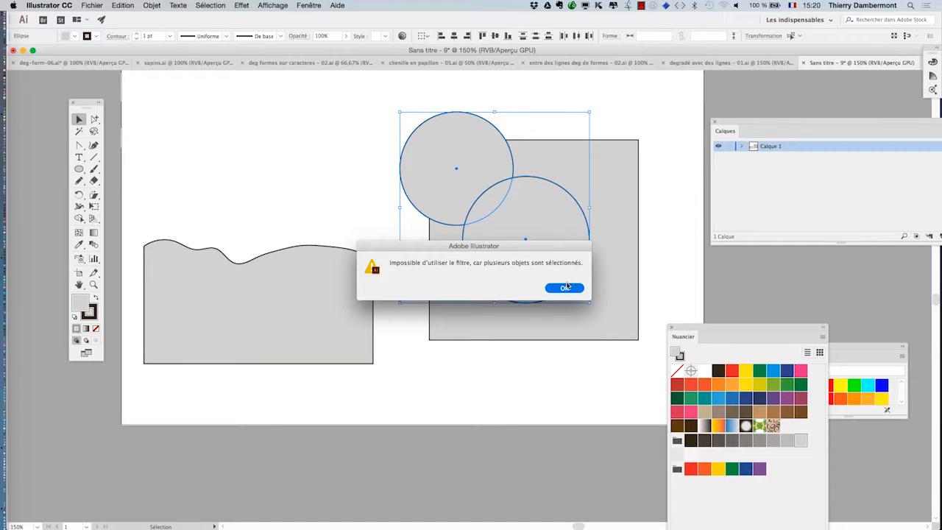
left_click(566, 287)
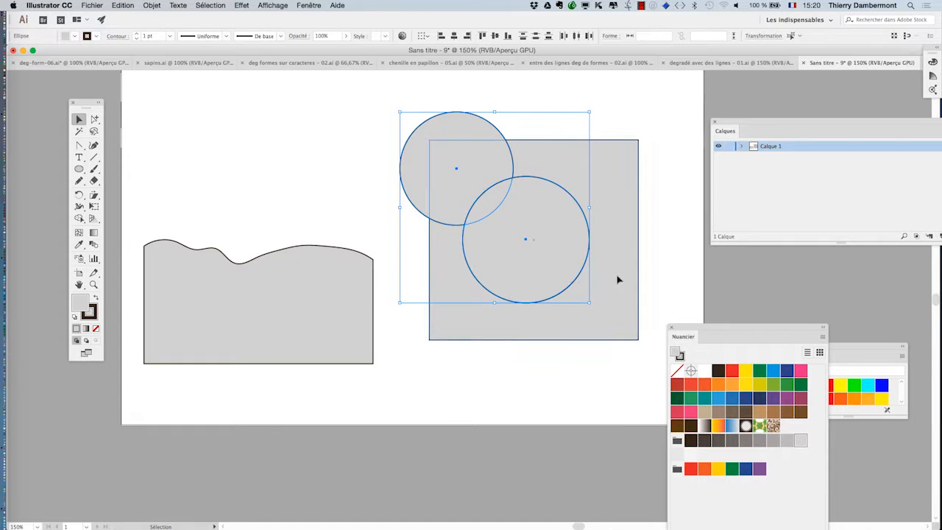
- Enlarge the layers panel, give its rows a custom height (Autre), and expand Calque 1 to list all its objects
left_click_drag(740, 123, 119, 82)
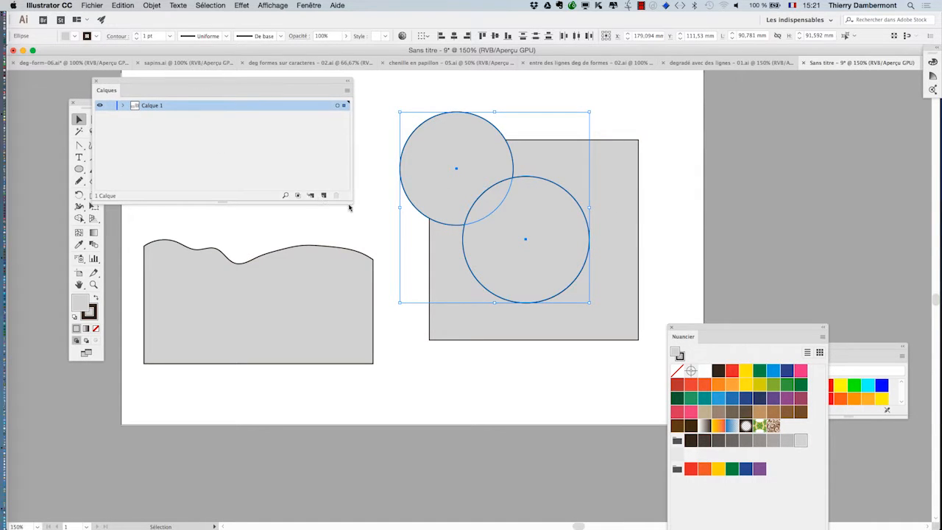
left_click_drag(350, 201, 266, 239)
left_click(264, 92)
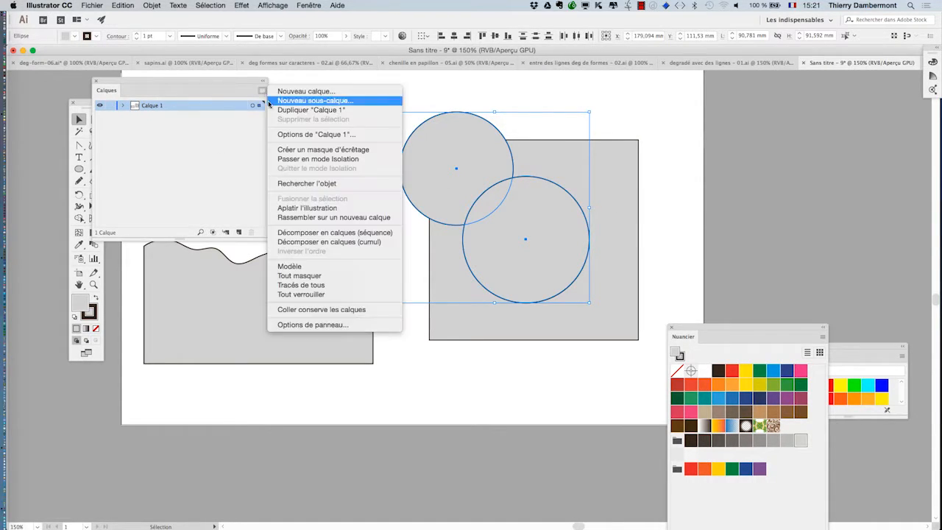
left_click(317, 325)
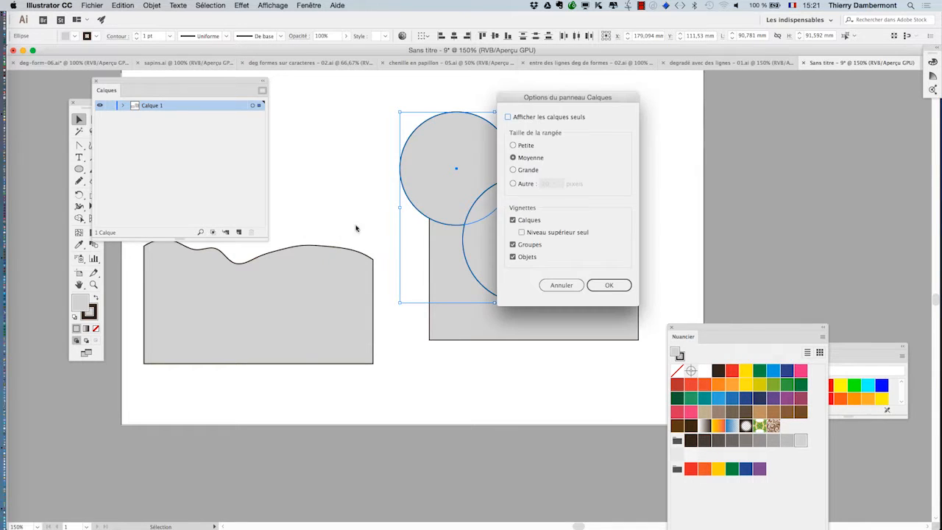
left_click(527, 185)
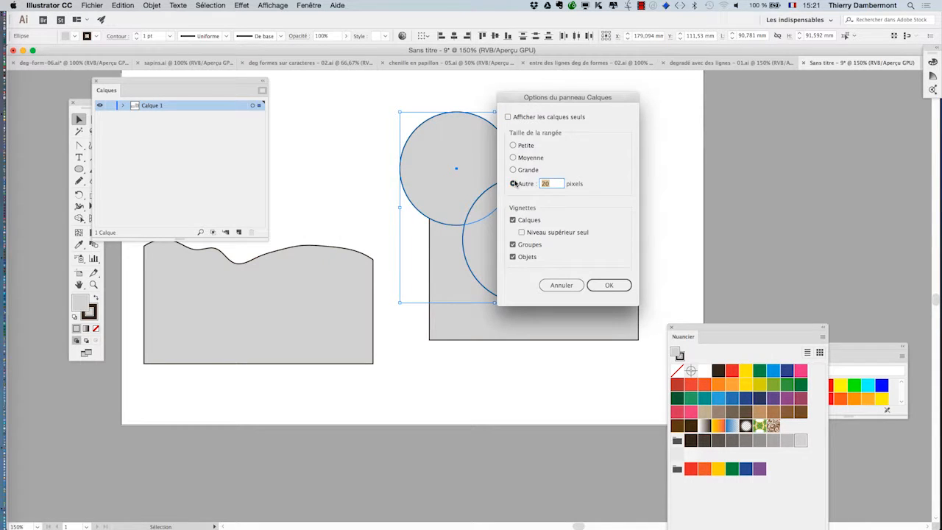
left_click(608, 285)
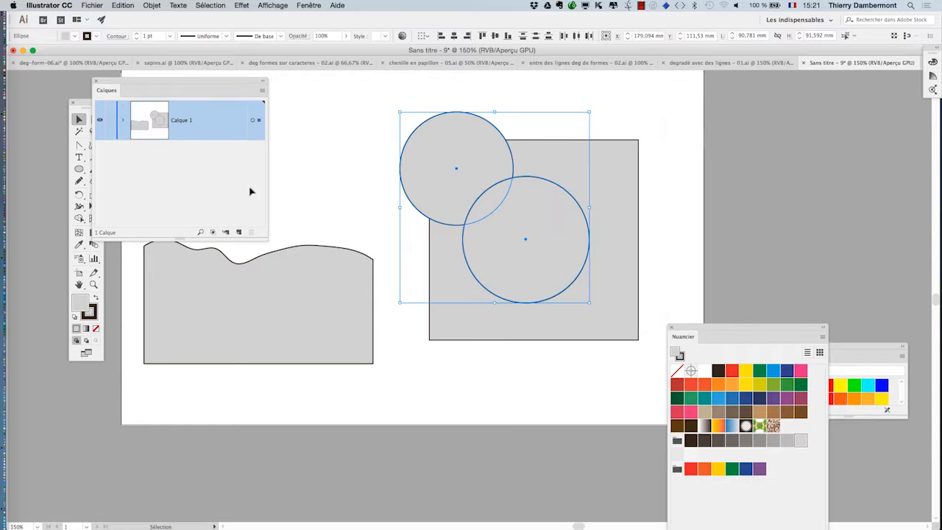
left_click(123, 122)
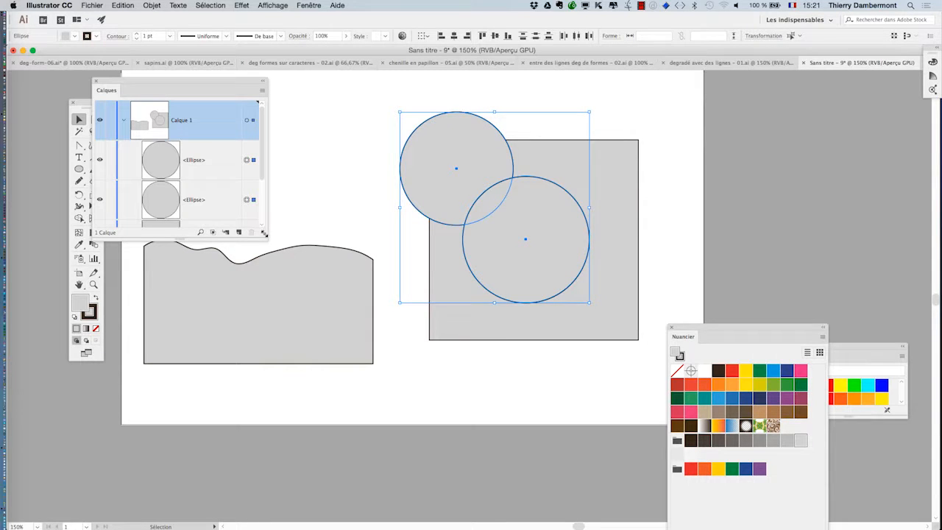
left_click_drag(264, 234, 295, 325)
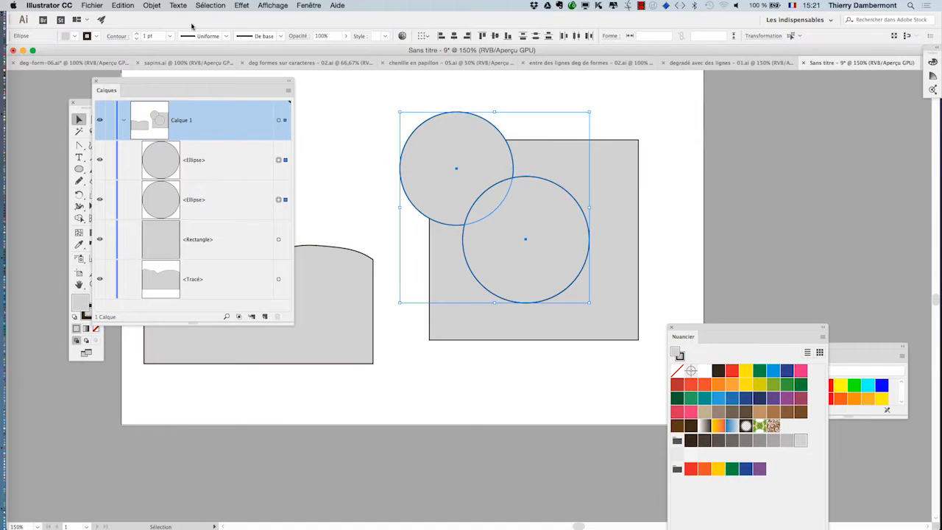
- Combine the two selected circles into a compound path (Tracé transparent)
left_click(151, 5)
mouse_move(183, 314)
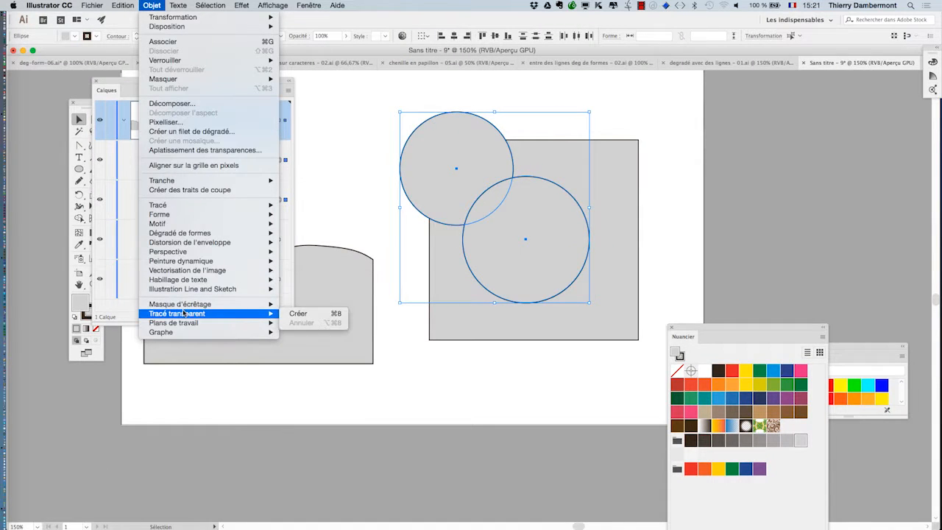
left_click(291, 313)
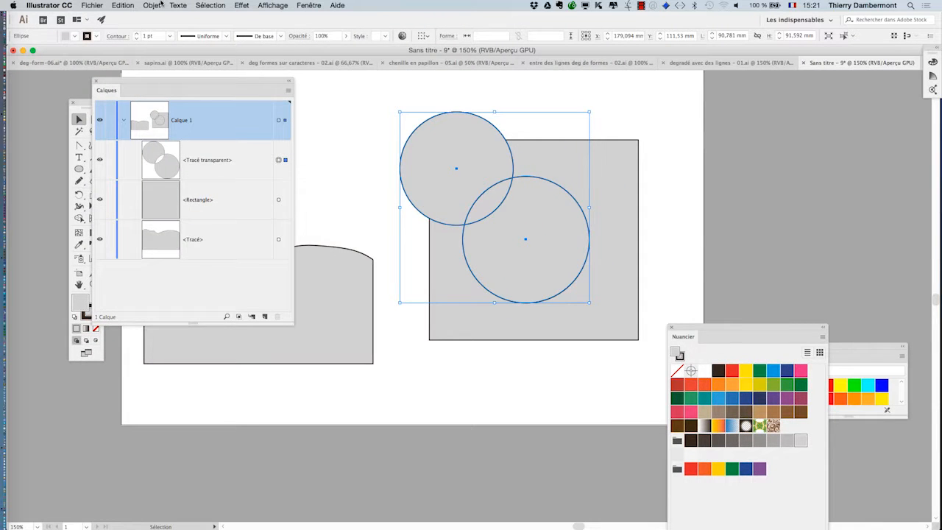
- Try to cut the square with the two-circle compound path using Diviser les objets inférieurs
left_click(156, 5)
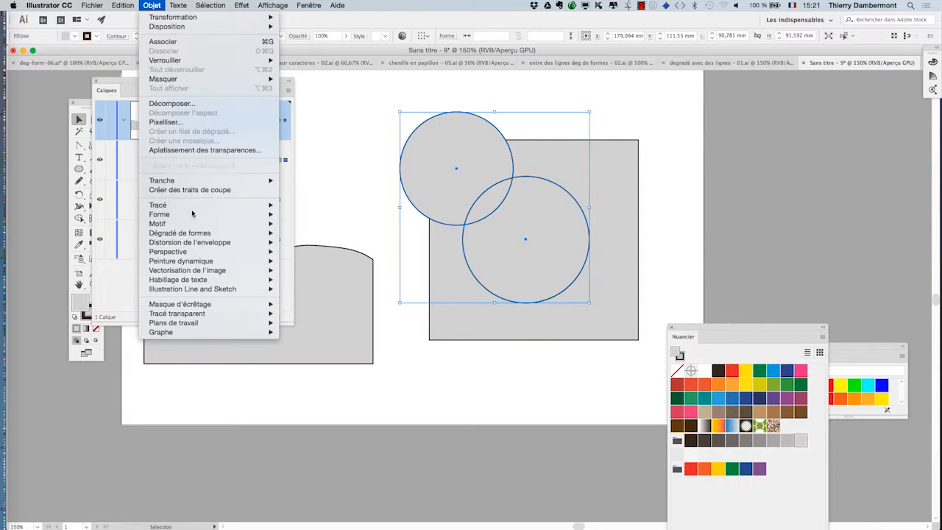
mouse_move(190, 206)
left_click(334, 292)
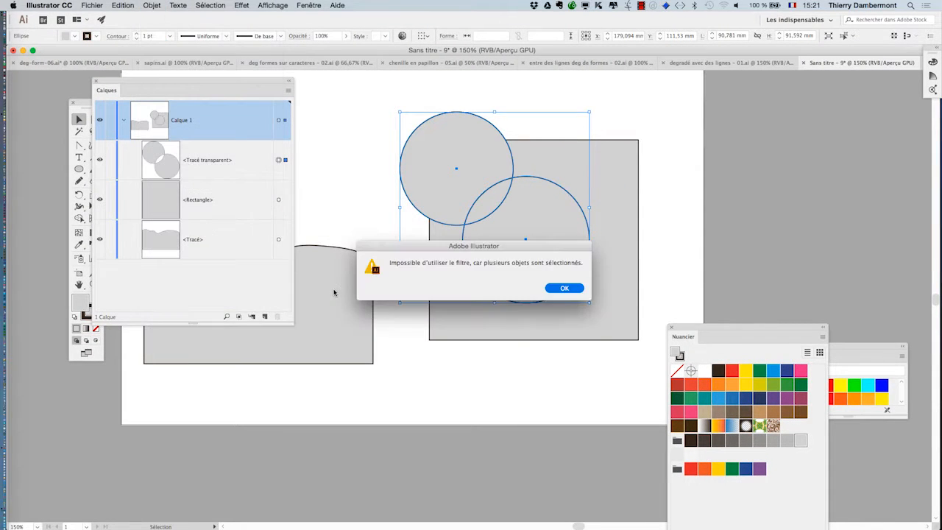
left_click(563, 289)
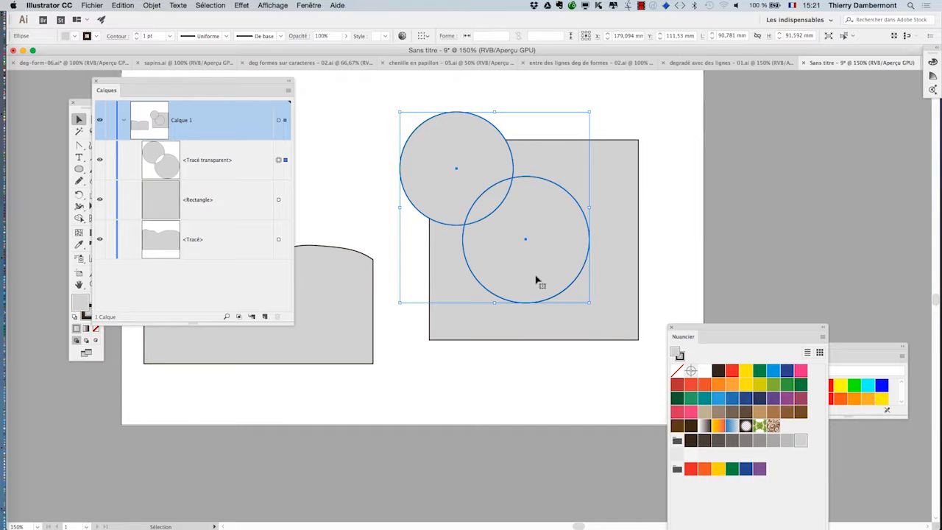
left_click(152, 5)
mouse_move(176, 205)
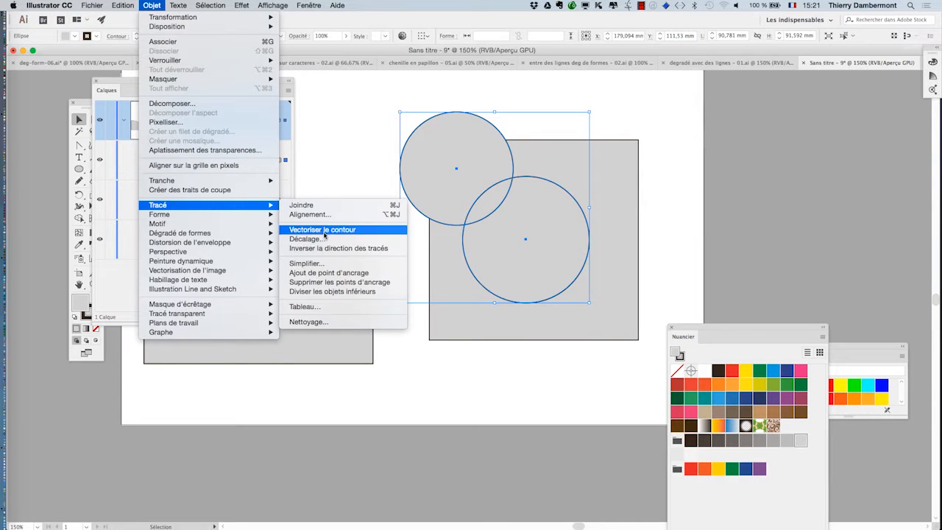
left_click(336, 286)
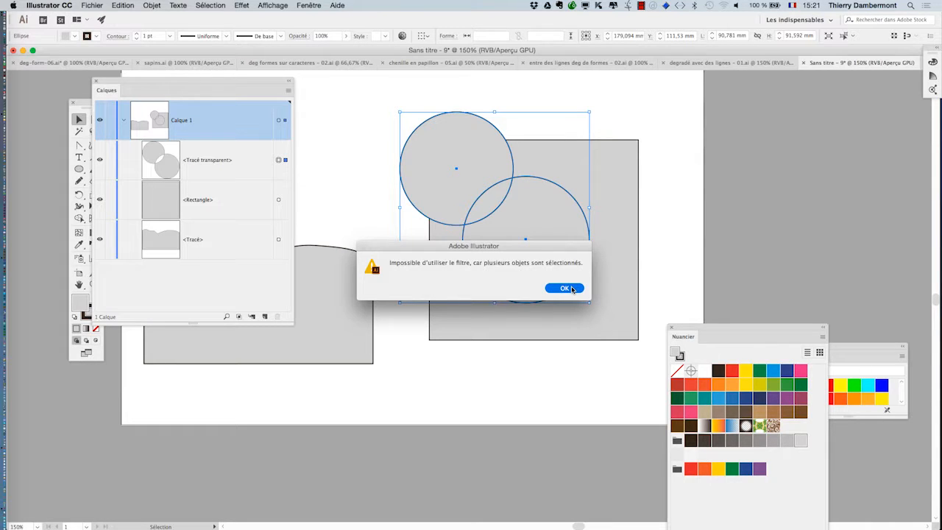
left_click(564, 288)
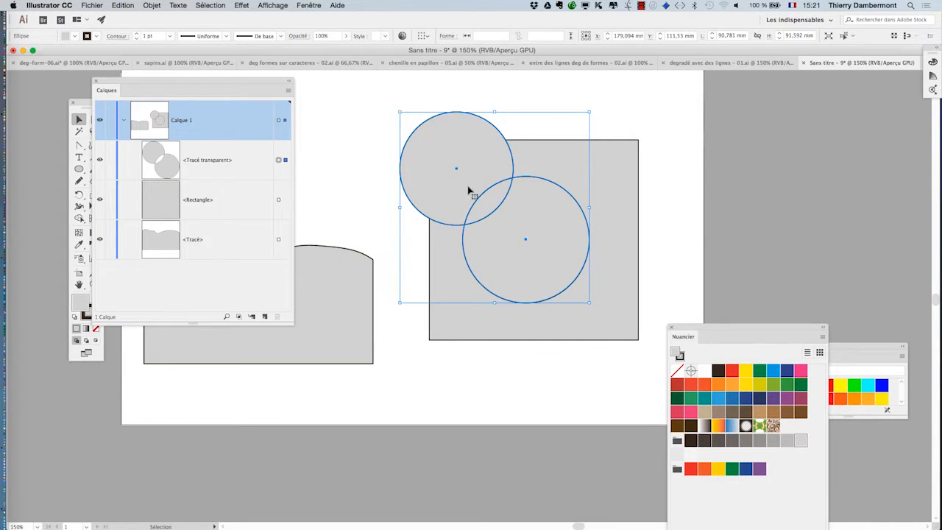
- Undo the creation of the compound path to get the two separate circles back
left_click(307, 5)
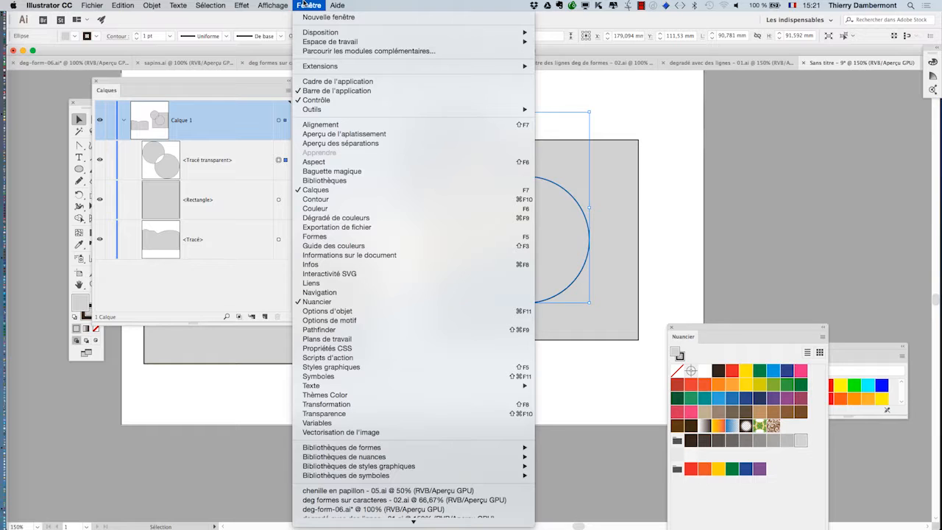
left_click(307, 5)
left_click(123, 5)
left_click(169, 17)
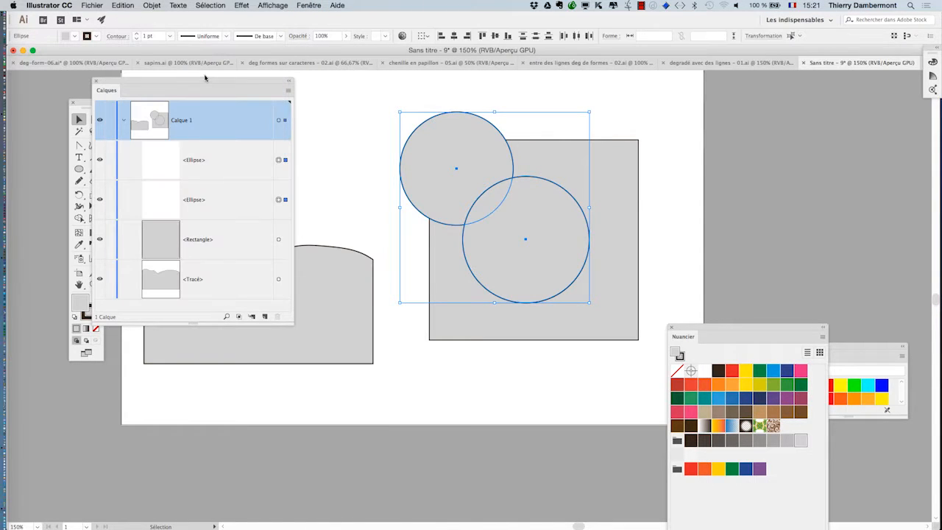
- Merge the two selected circles into a single shape with the Pathfinder's Unite shape mode
left_click(307, 5)
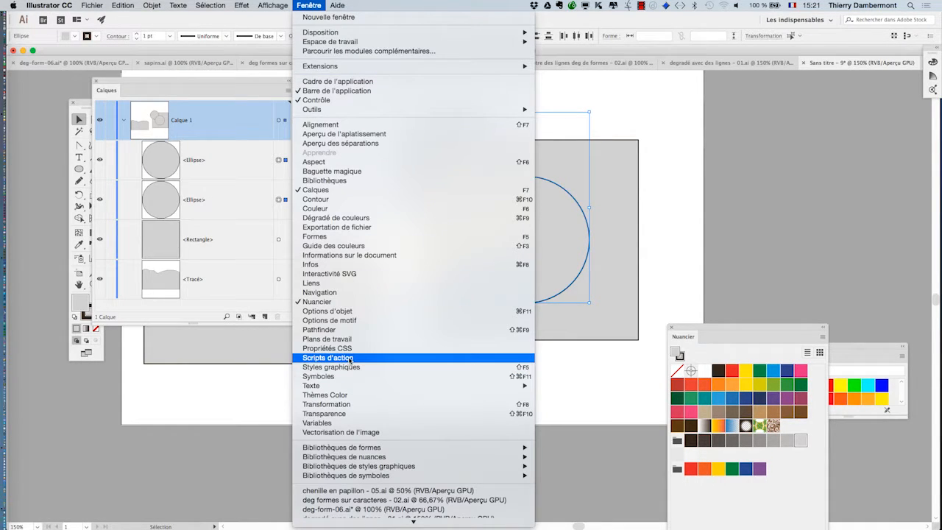
left_click(352, 329)
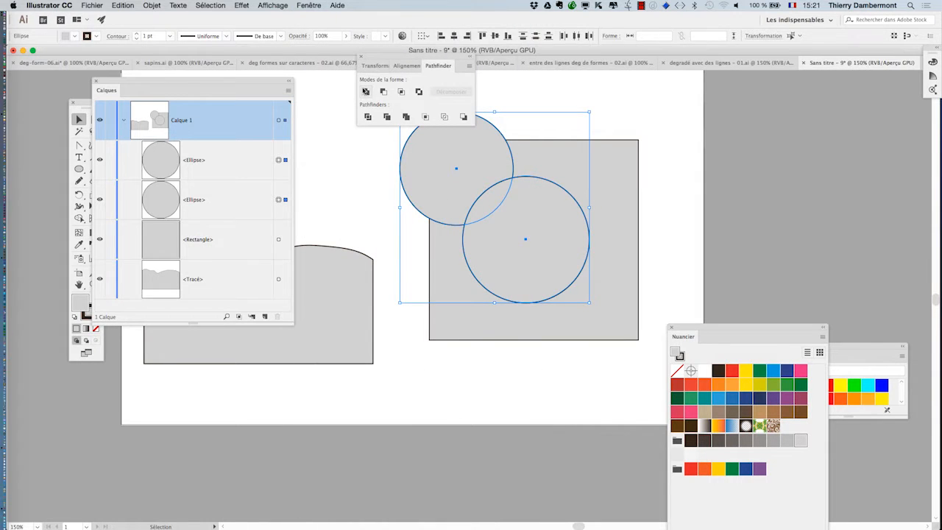
left_click(366, 92)
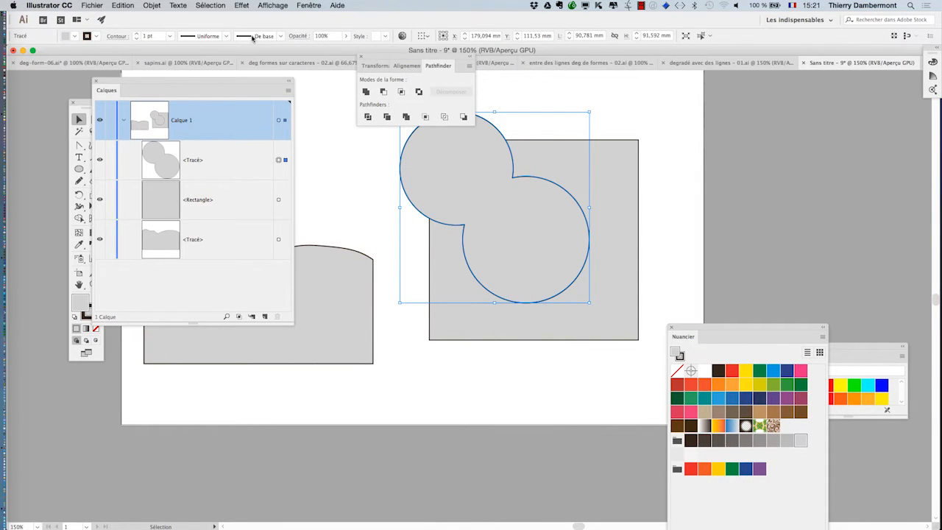
- Cut the square with the merged circle shape using Diviser les objets inférieurs, and deselect the result
left_click(152, 5)
mouse_move(158, 204)
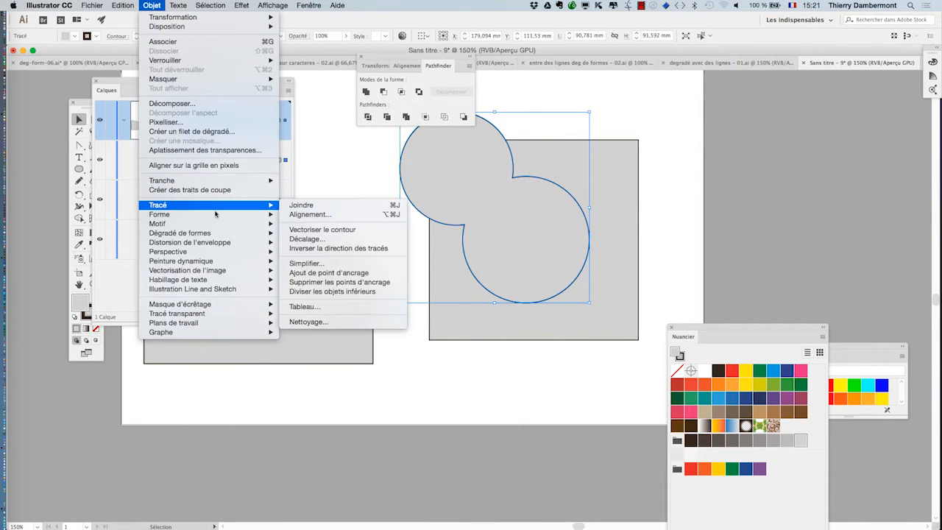
left_click(350, 294)
left_click(540, 137)
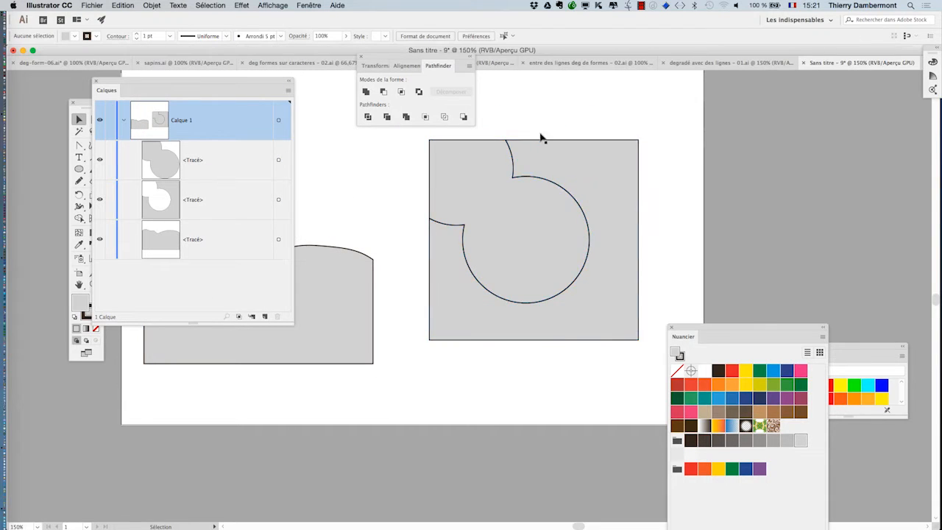
- Move the cut-out piece out of the square to the right, partly beyond the artboard edge
left_click_drag(80, 104, 47, 97)
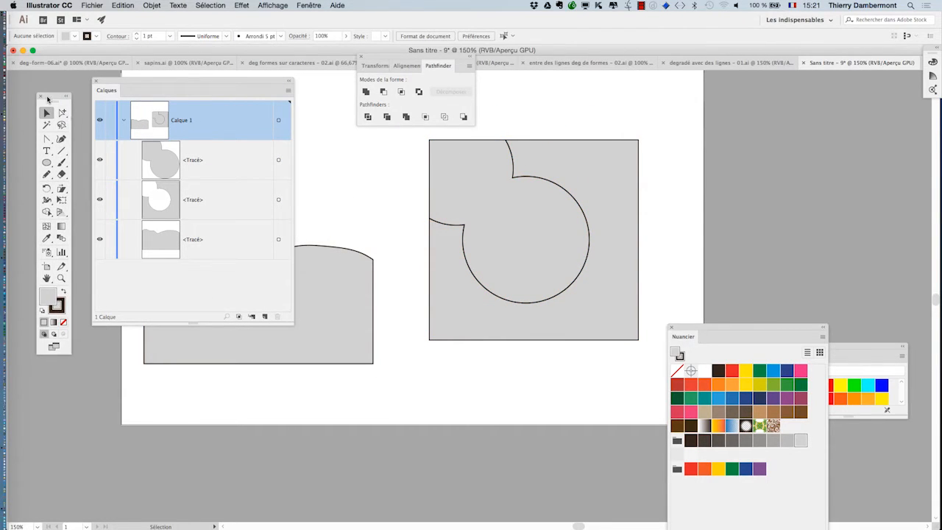
left_click(62, 113)
left_click_drag(489, 189, 700, 165)
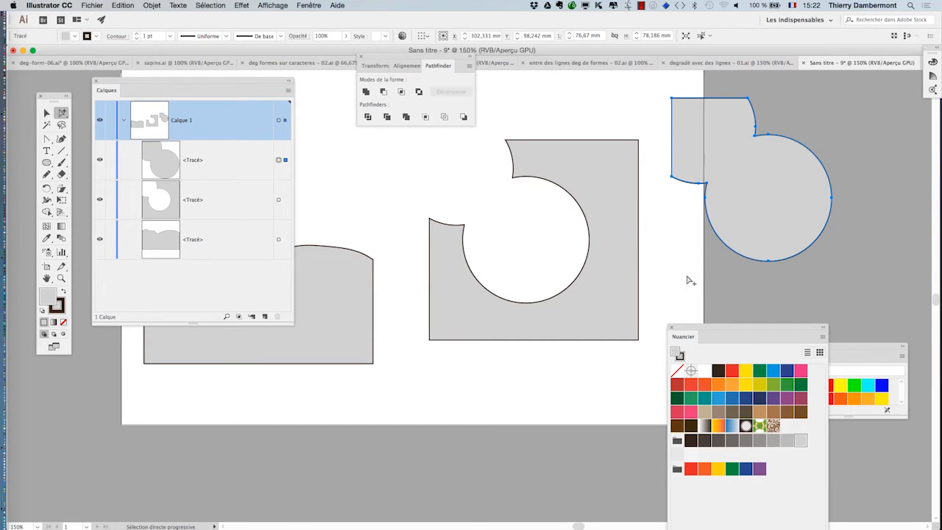
left_click_drag(730, 224, 711, 254)
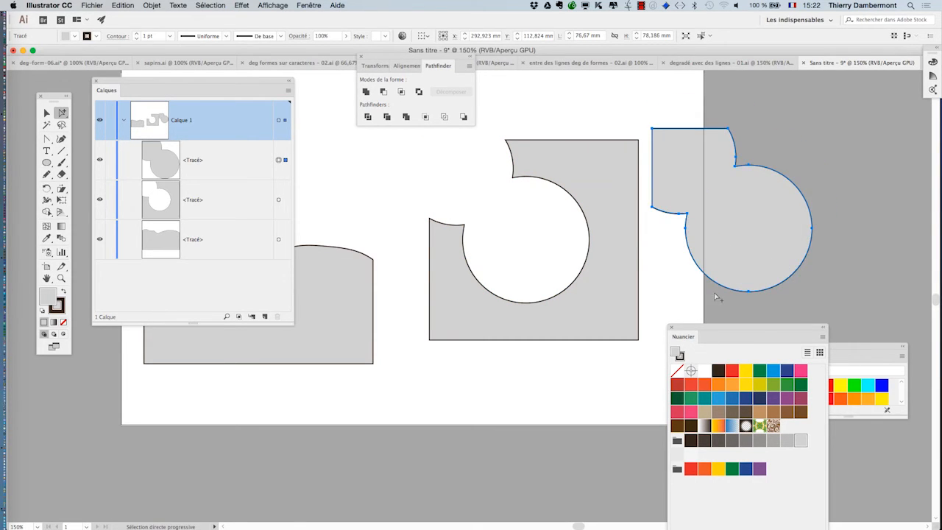